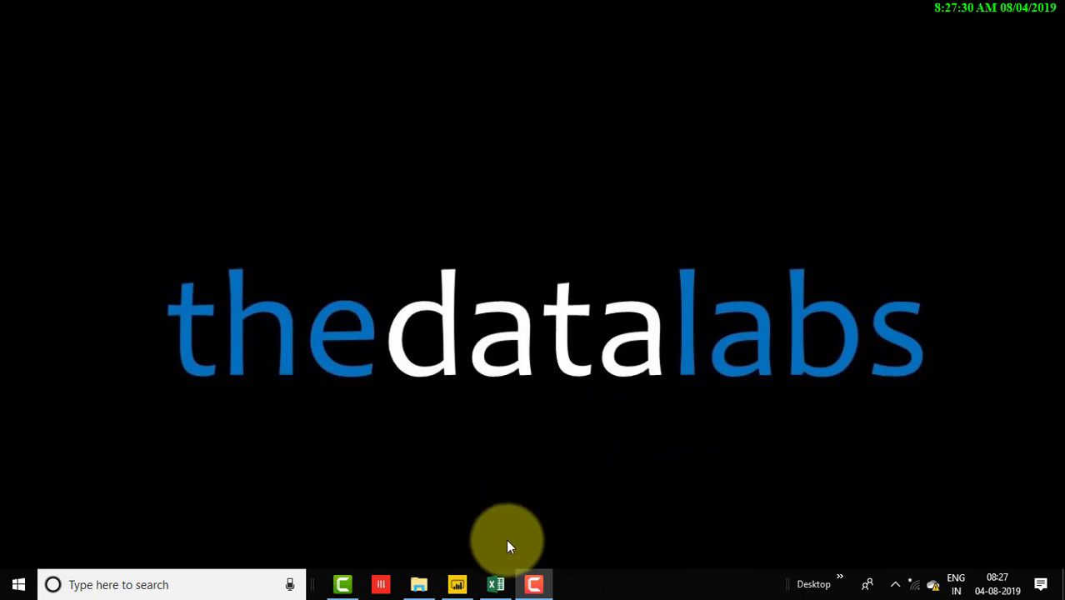
Switch to Excel and review the Holidays sheet and the Attendance From and Attendance To columns of the Employee Attendance Data sheet.
click(496, 584)
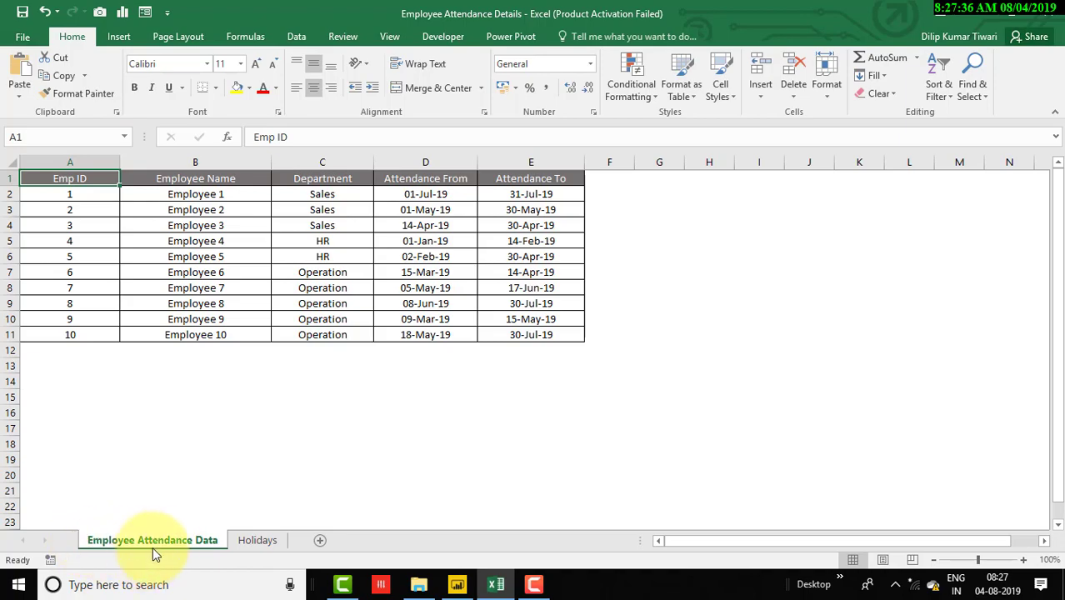
click(247, 541)
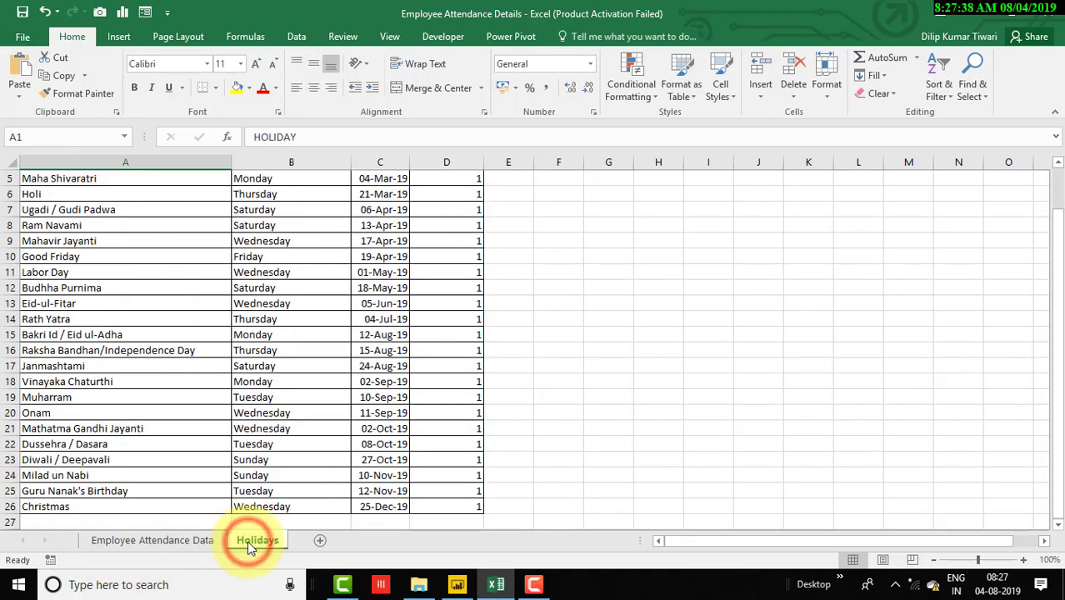
click(179, 541)
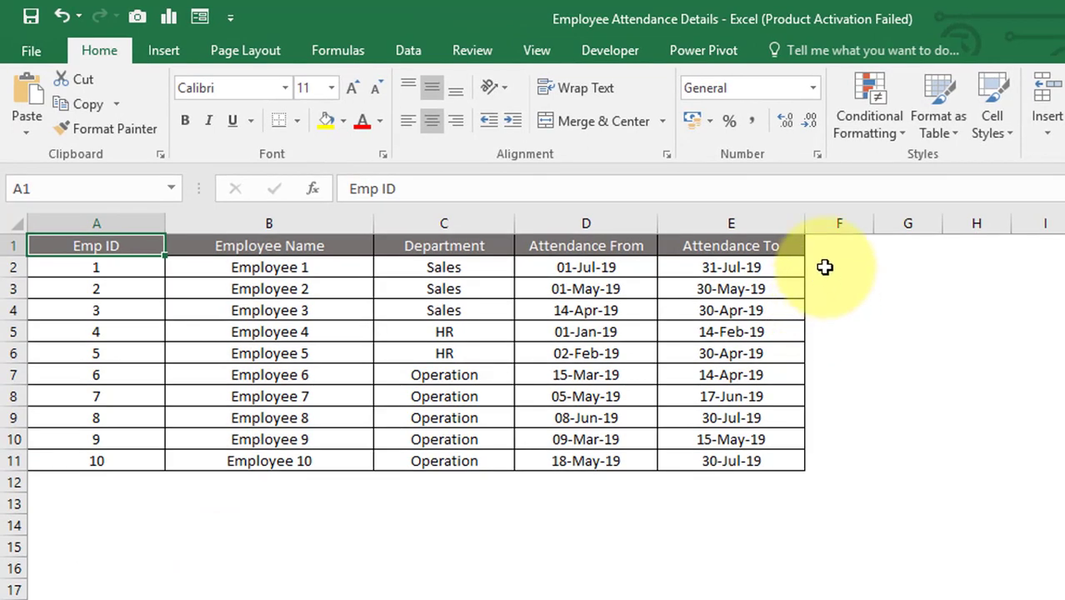
click(586, 244)
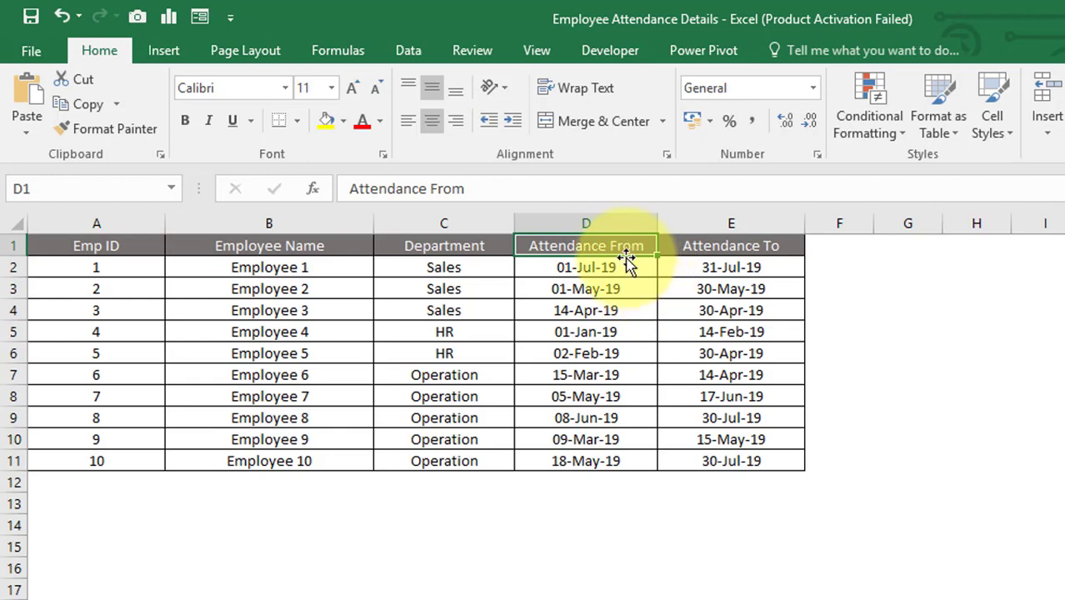
click(722, 247)
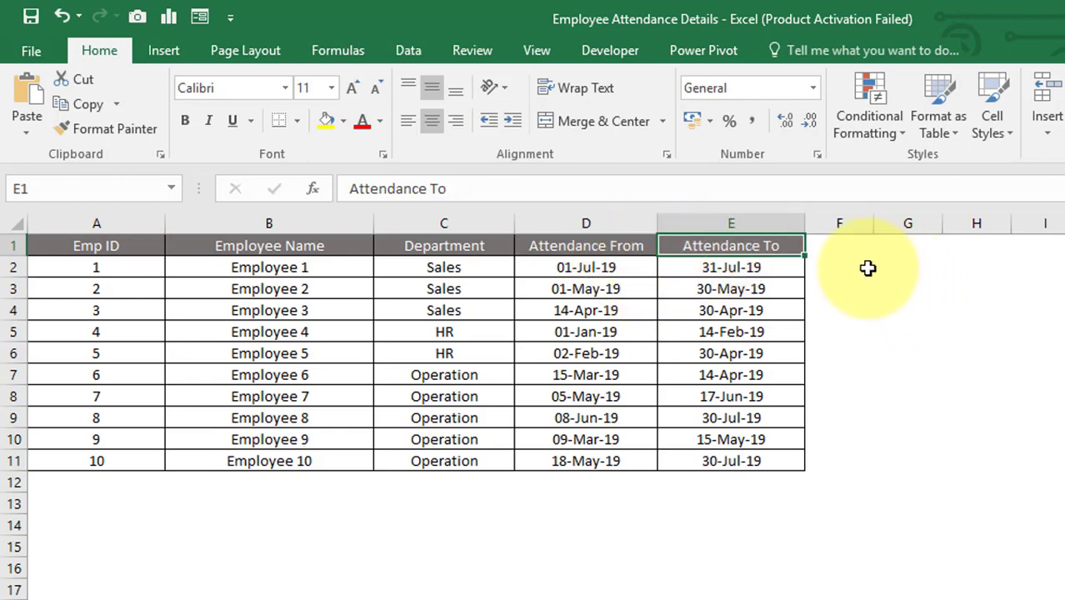
Add a NetworkDays header in F1 and widen column F to fit it.
click(834, 250)
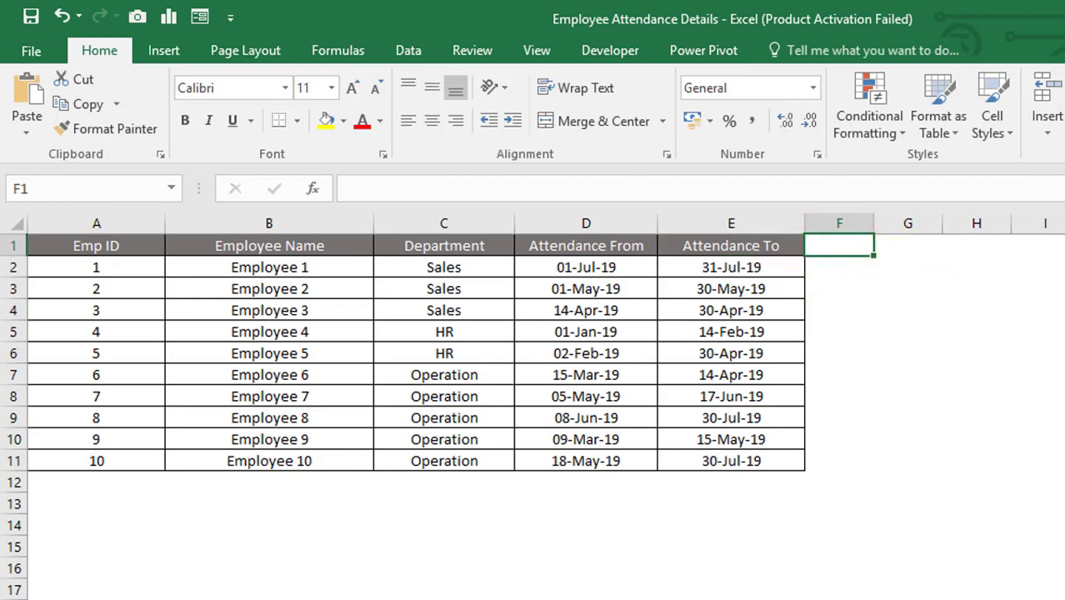
text(NetworkDays)
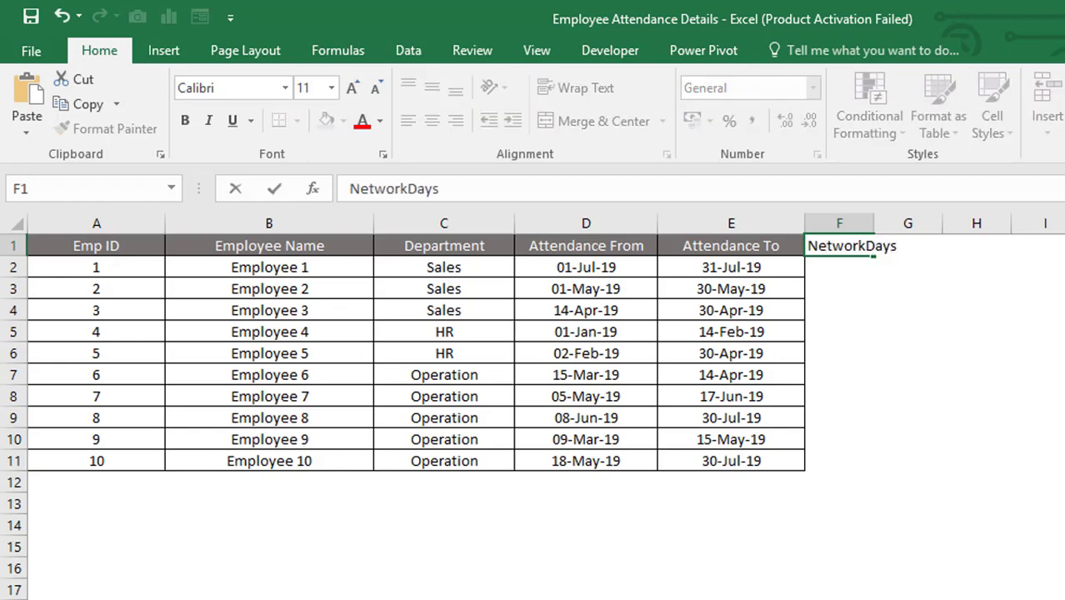
key(Return)
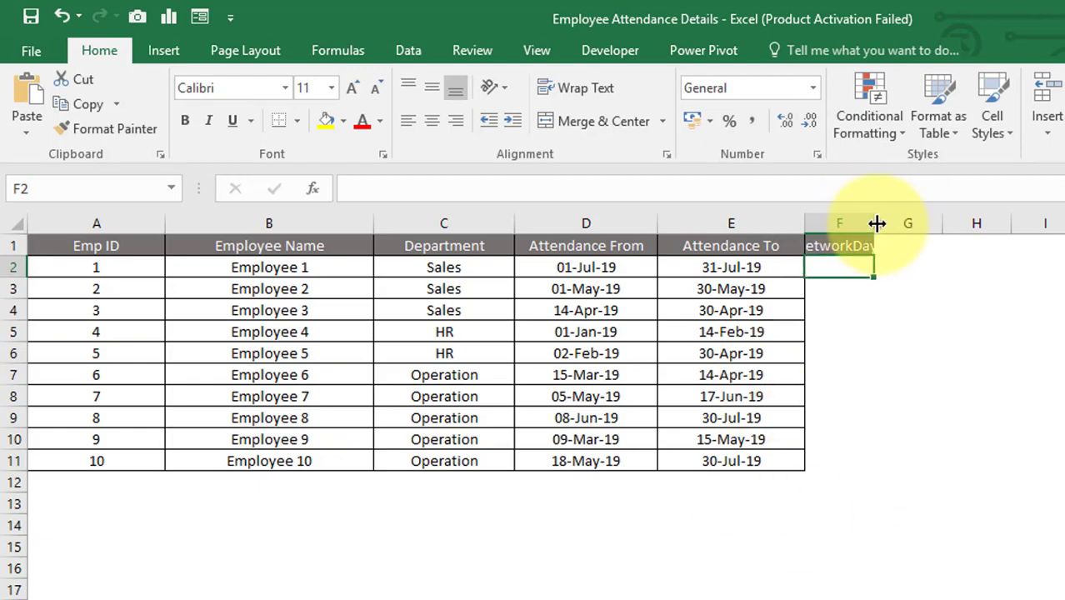
drag(875, 228, 927, 230)
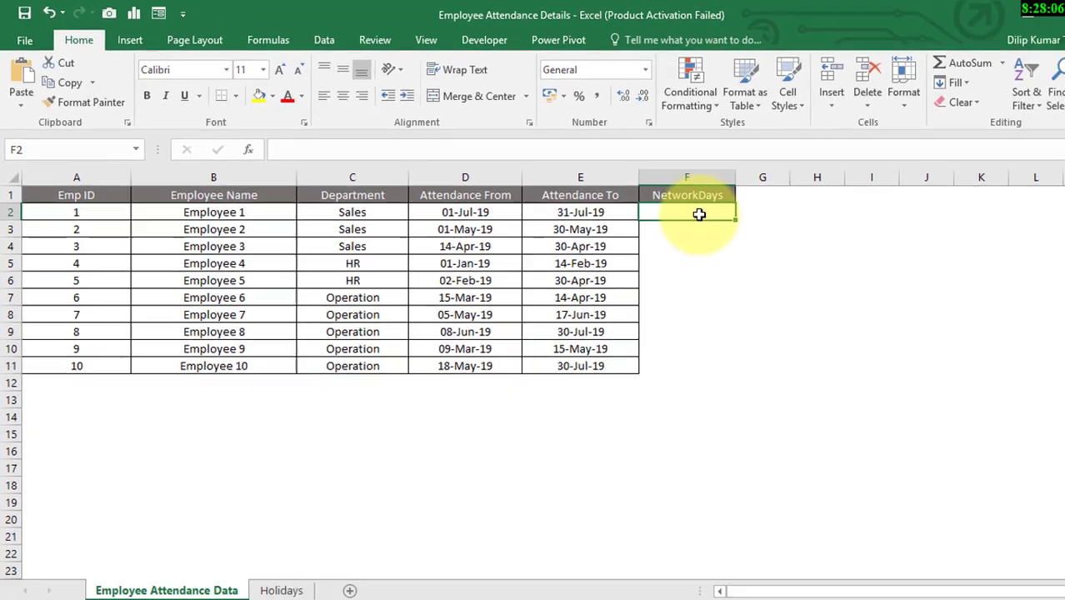
Begin a NETWORKDAYS.INTL formula in F2 with start date D2, end date E2 and weekend option 1 (Saturday, Sunday).
text(=net)
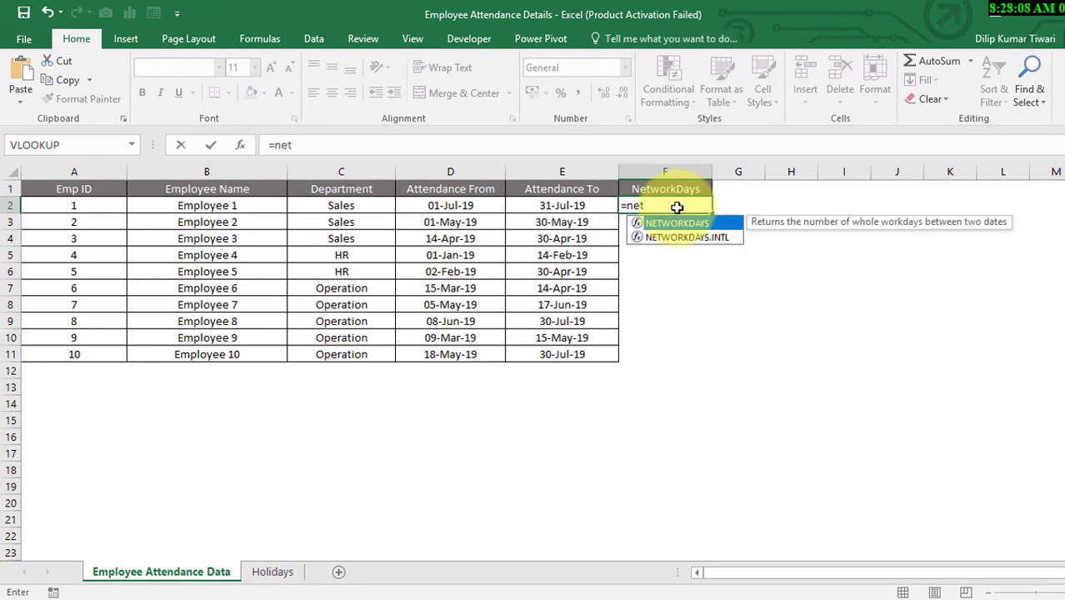
key(Down)
key(Tab)
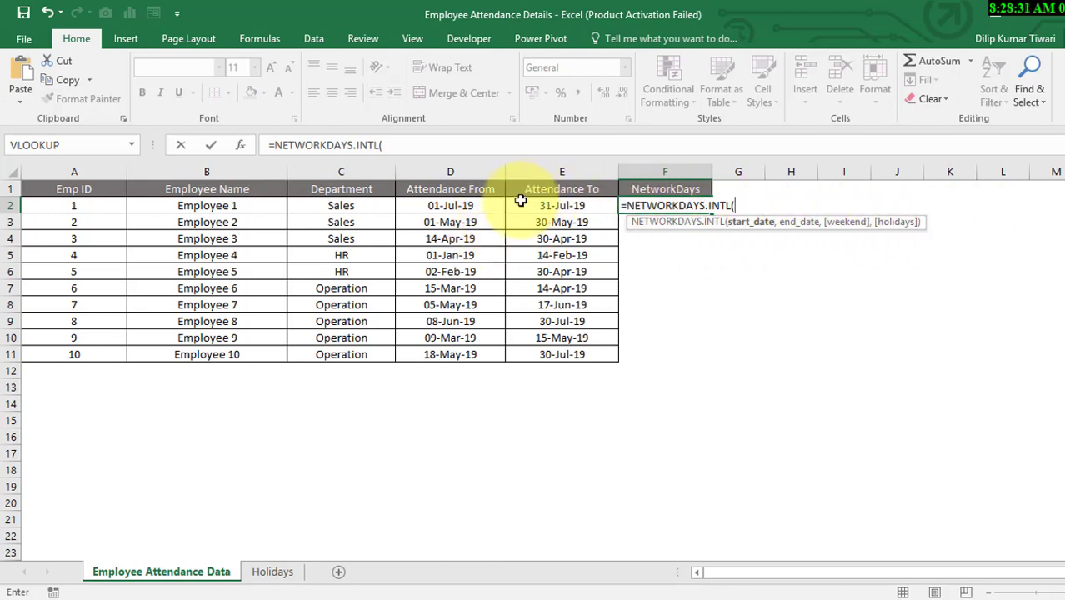
click(446, 205)
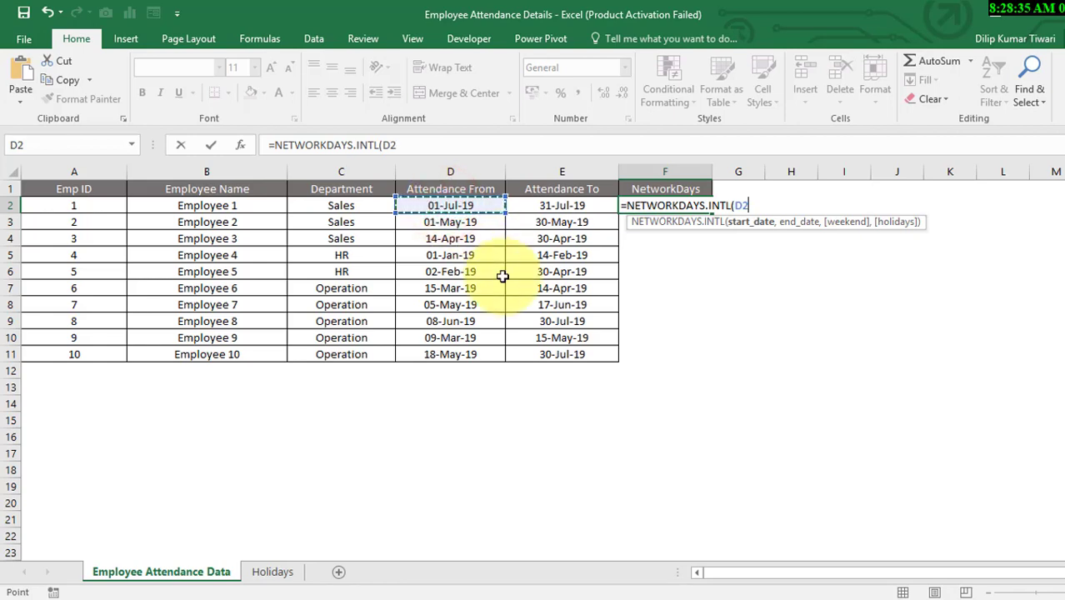
text(,)
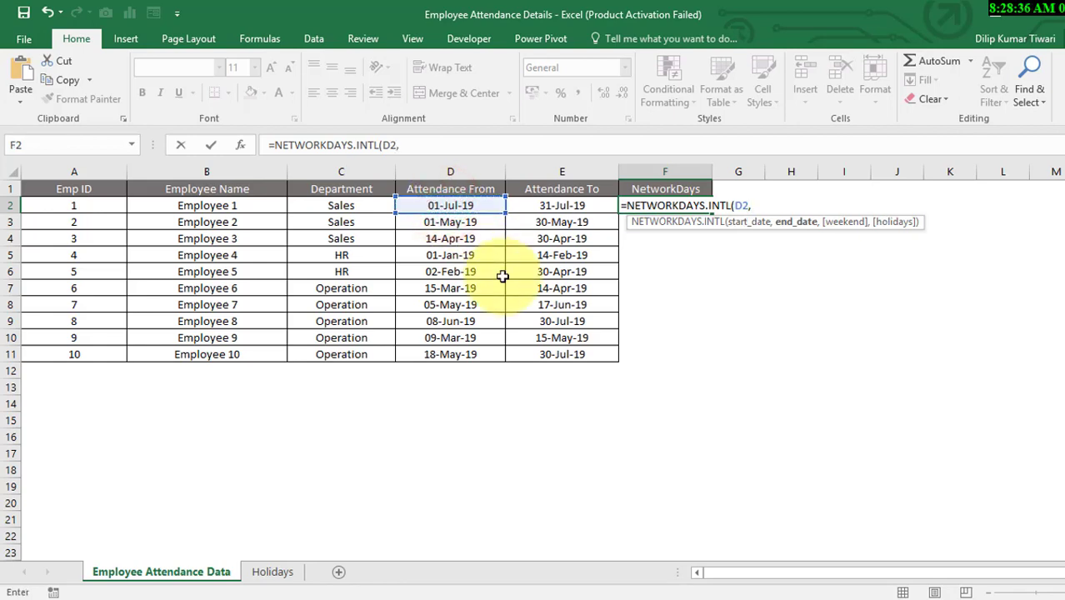
click(538, 204)
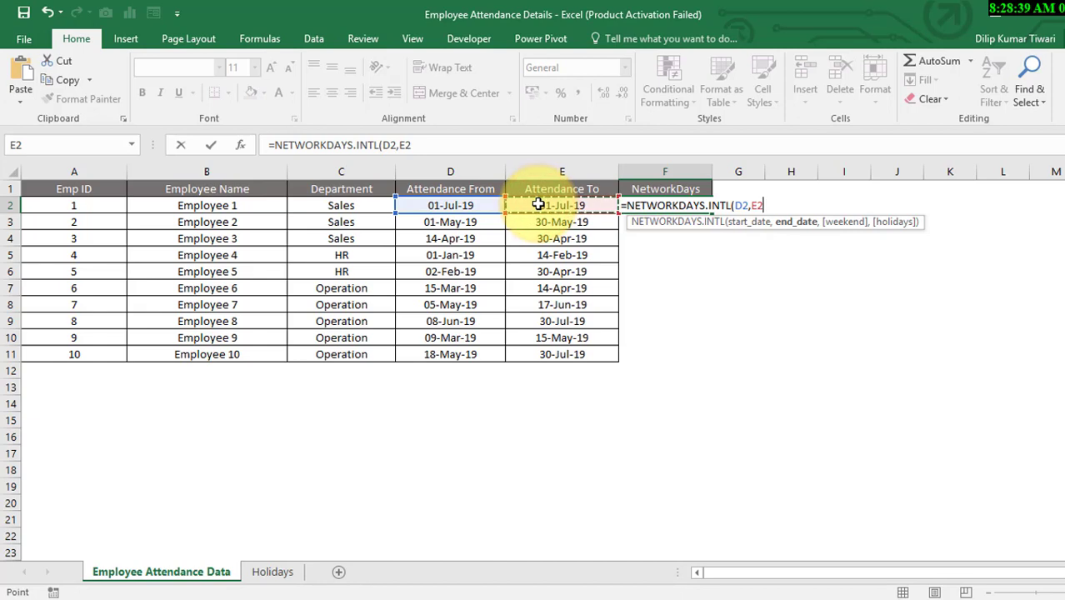
text(,)
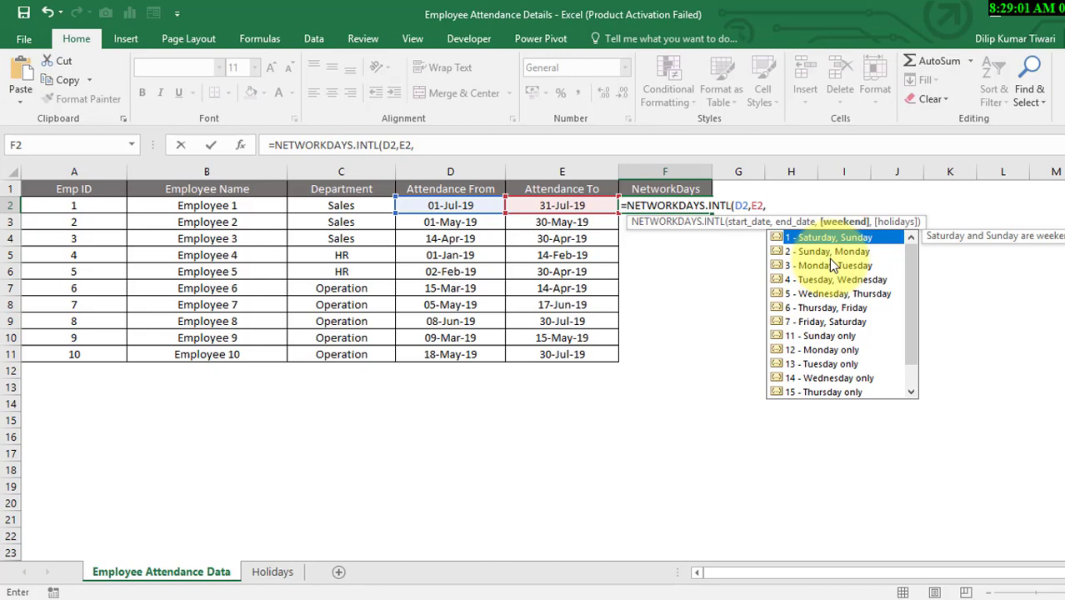
text(1,)
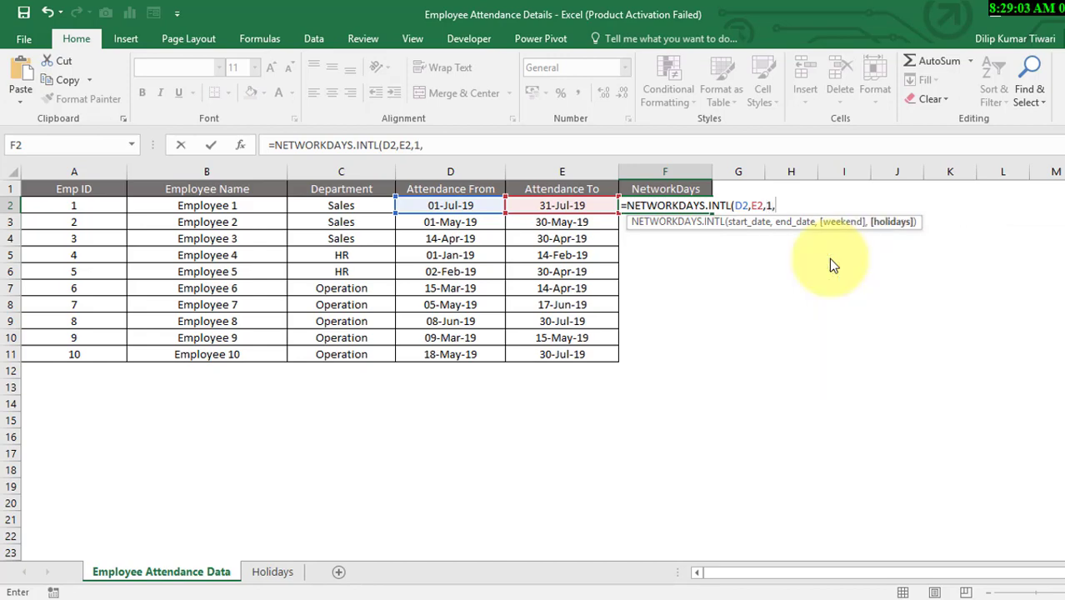
Complete the formula with the absolute holiday date range Holidays!$C$2:$C$26 as the holidays argument.
click(280, 575)
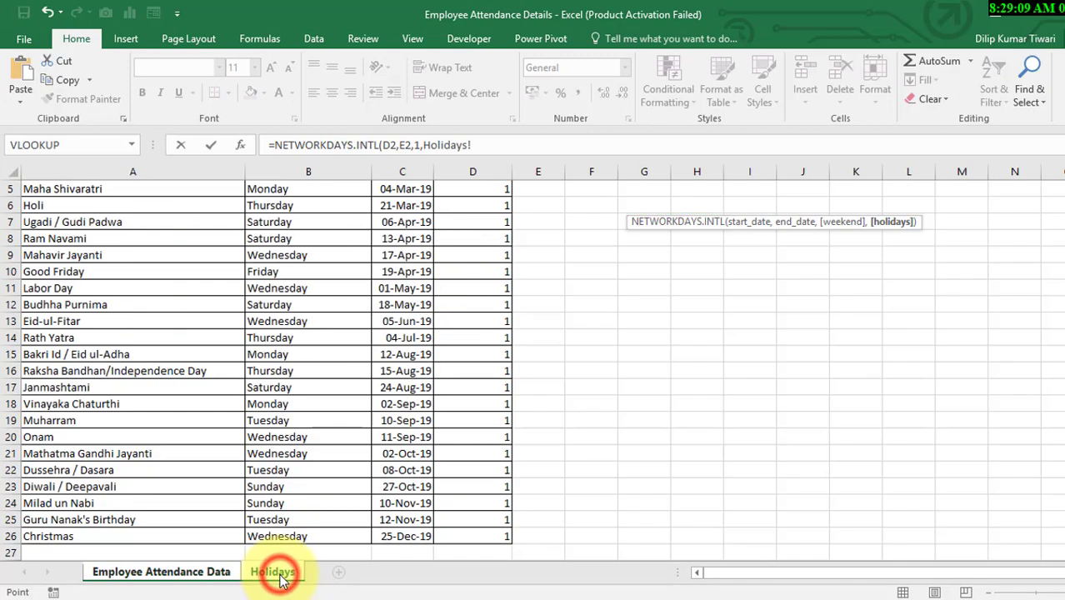
scroll(401, 342, up, 2)
click(401, 341)
key(Up)
key(Up)
key(Up)
key(Up)
key(Up)
key(Up)
key(Up)
key(Up)
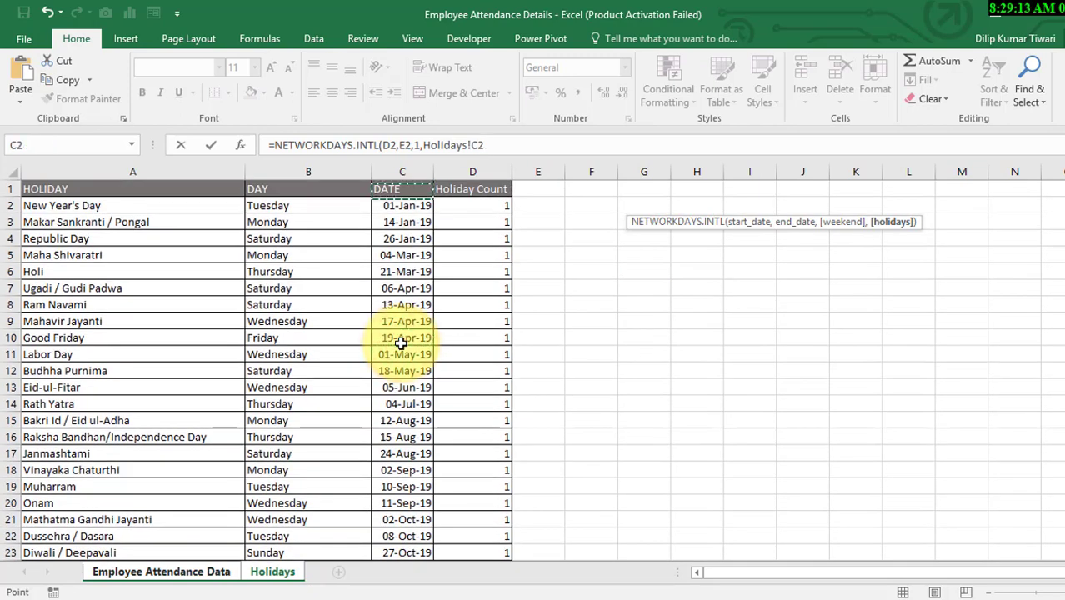
key(ctrl+shift+Down)
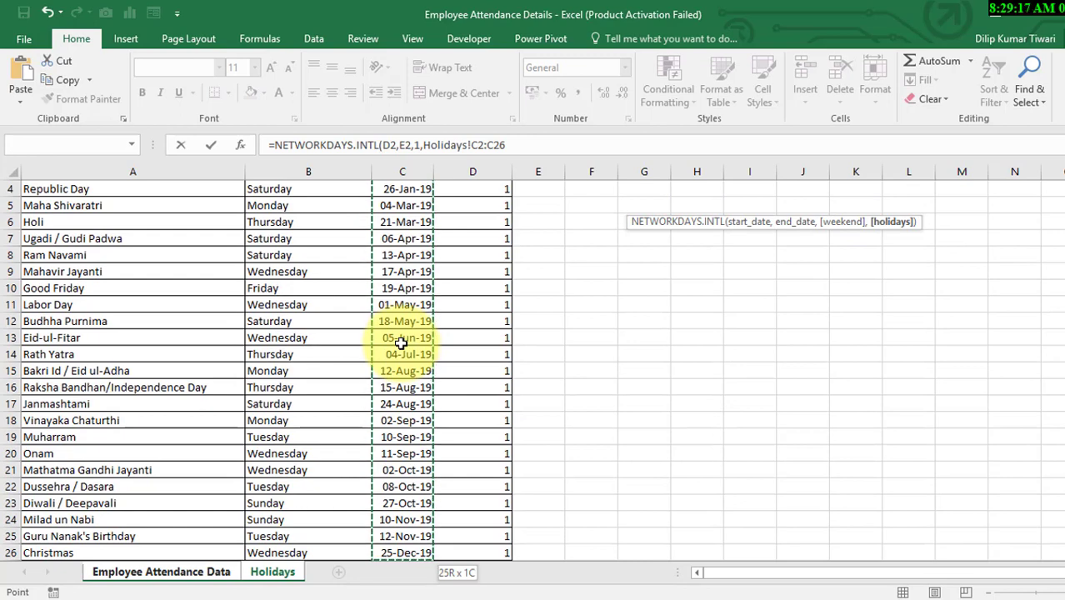
key(F4)
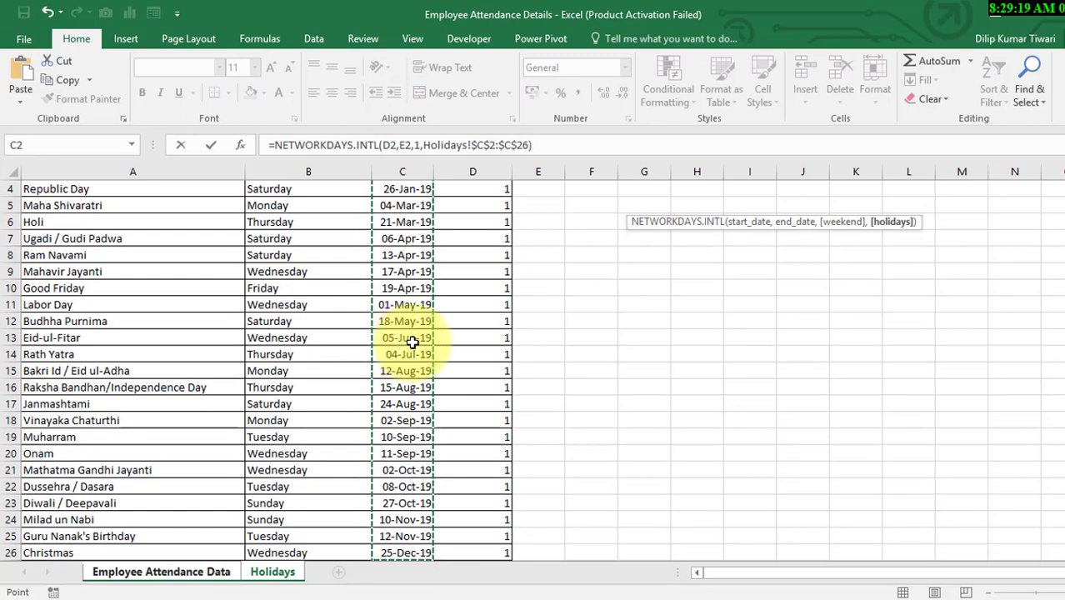
text())
key(Return)
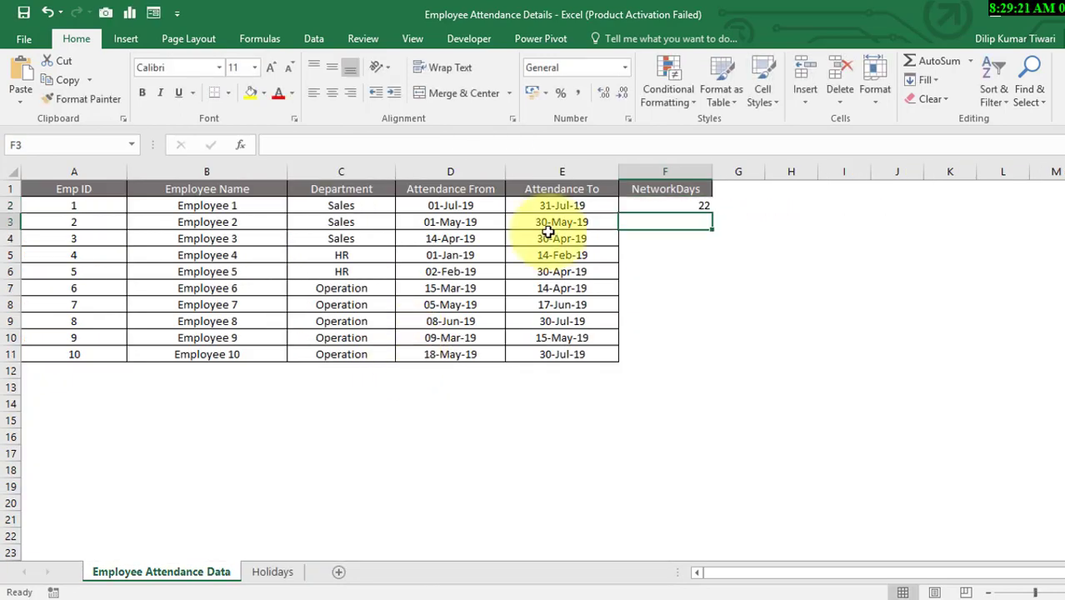
Fill the F2 formula down to F11 and add cell borders to the NetworkDays column.
click(700, 207)
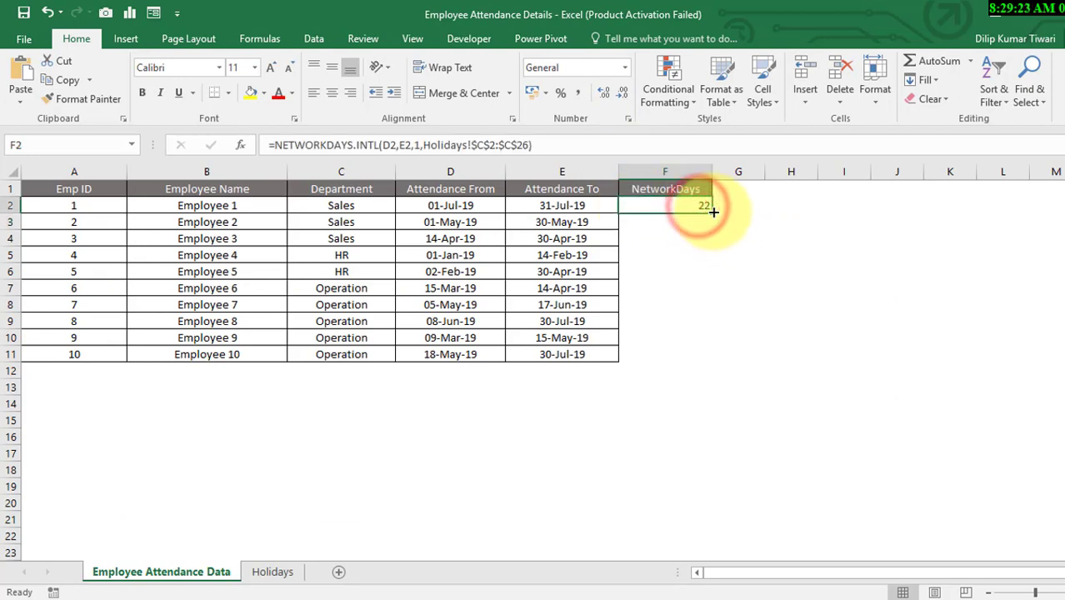
double_click(713, 212)
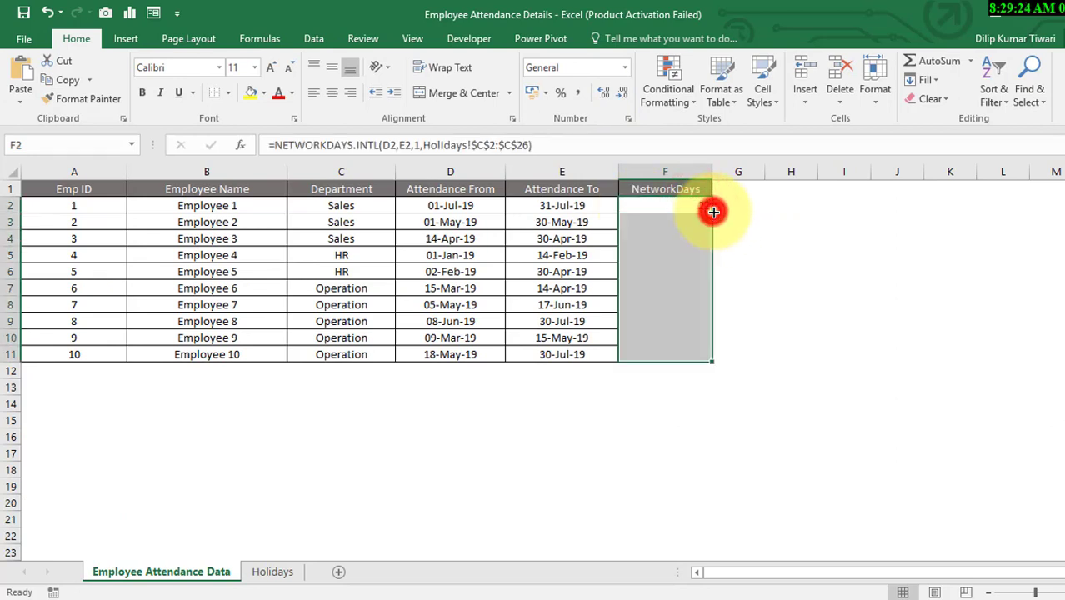
click(586, 189)
drag(653, 191, 674, 358)
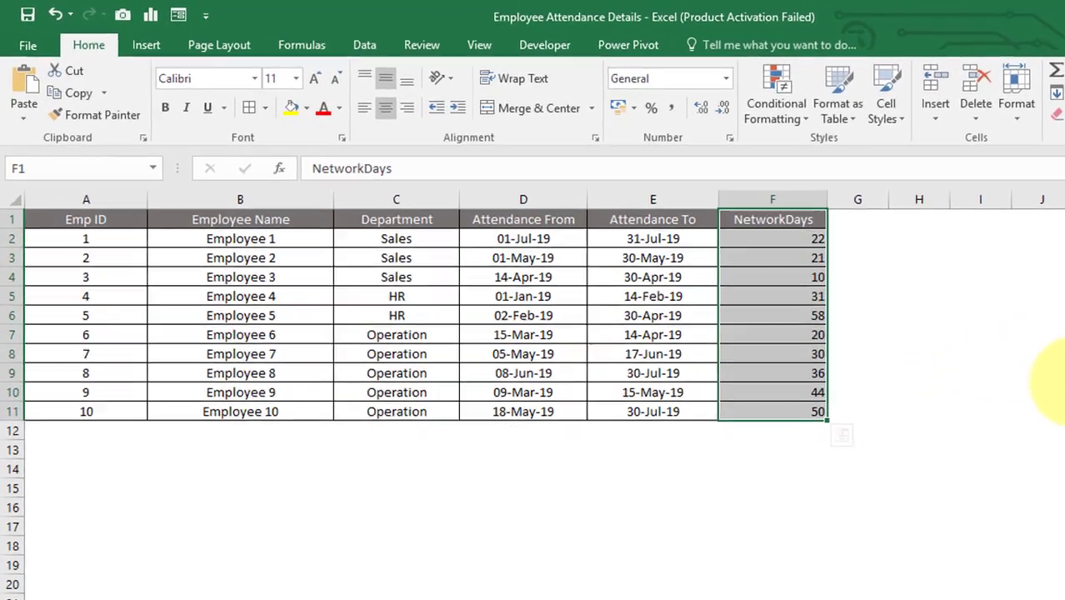
click(928, 327)
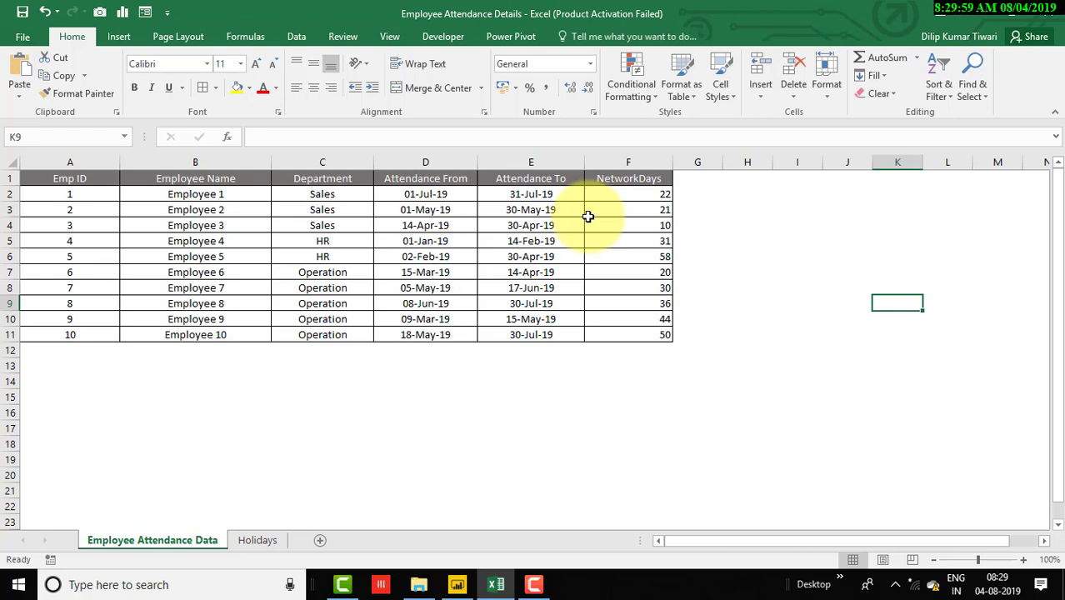
Switch to Power BI Desktop and view the data of the Holidays and Employee Attendance Data tables.
click(458, 585)
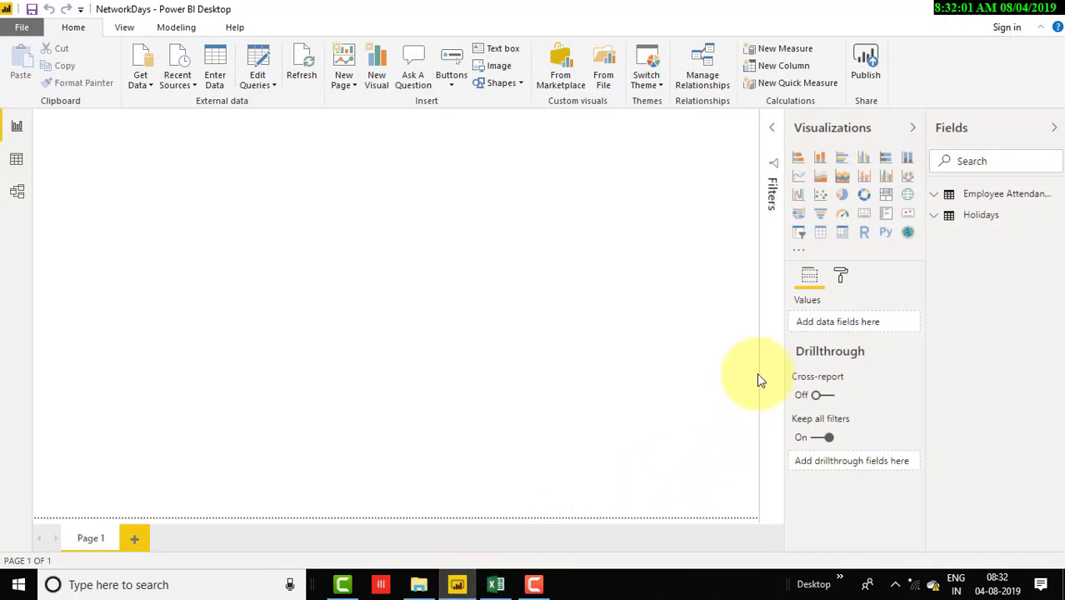
click(17, 159)
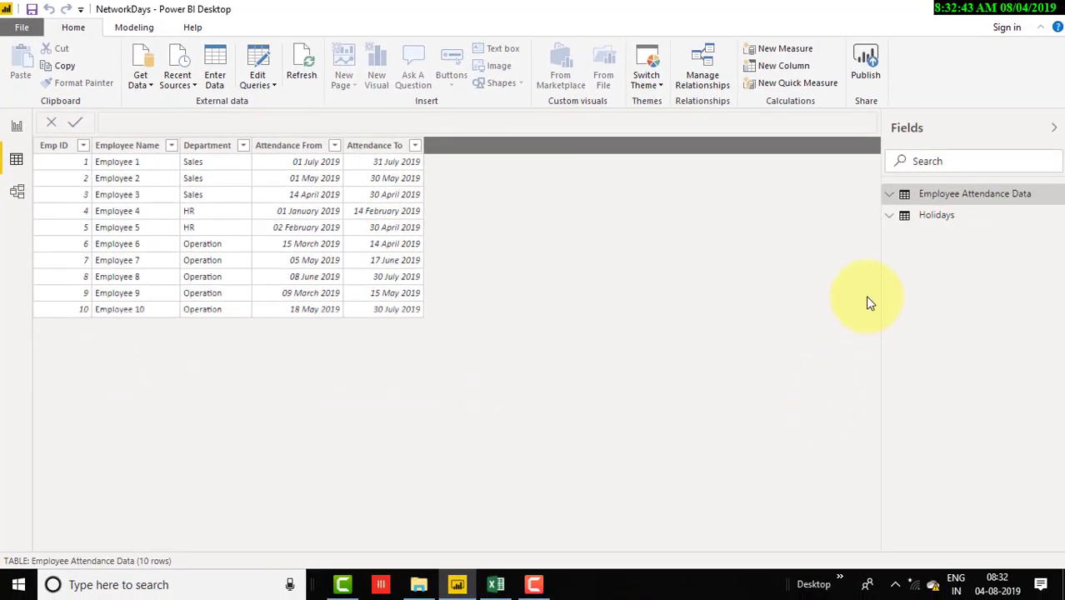
click(936, 218)
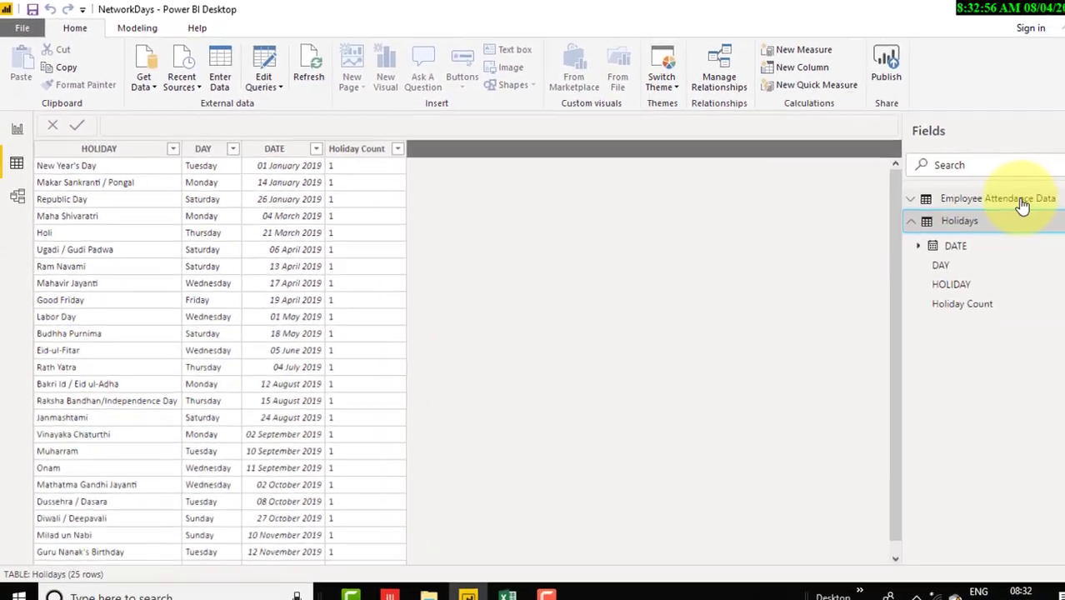
mouse_move(1020, 205)
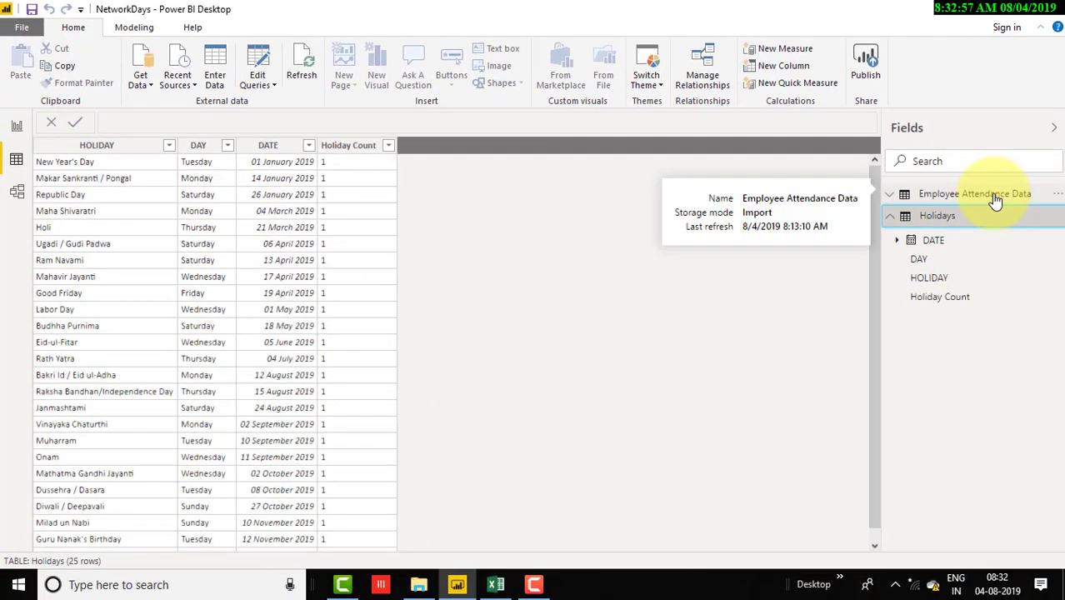
click(994, 195)
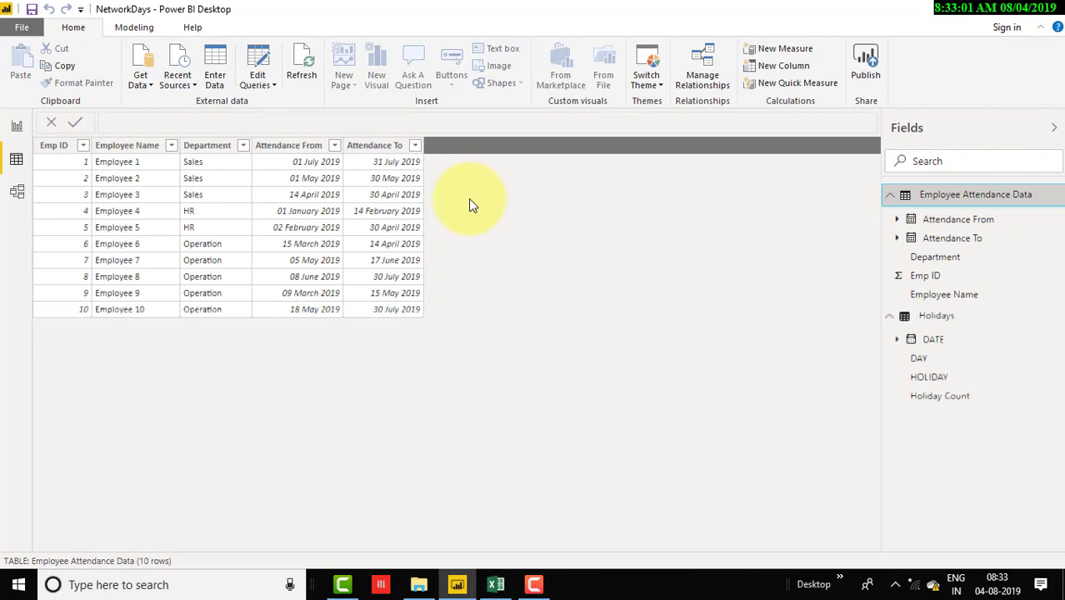
Add a calculated column to the Employee Attendance Data table and start its DAX formula with the name NetWorkDays.
click(130, 35)
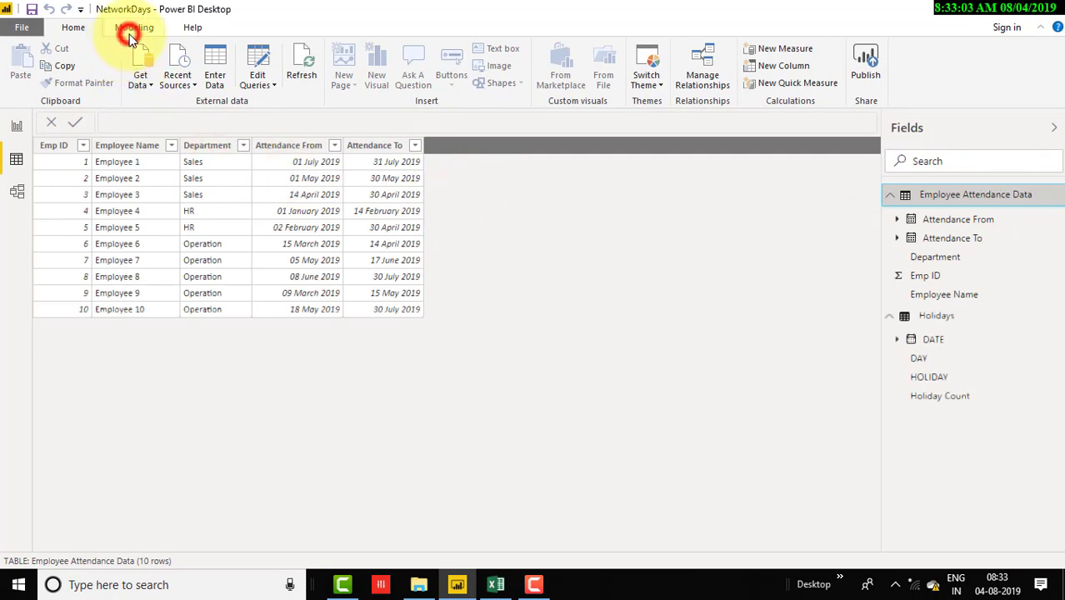
click(124, 60)
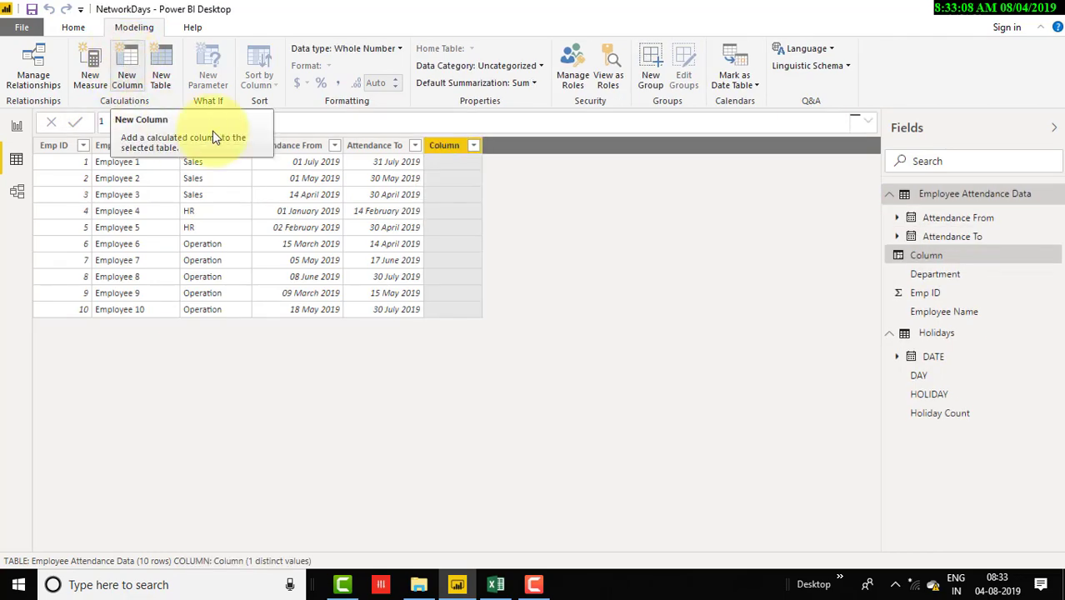
click(870, 123)
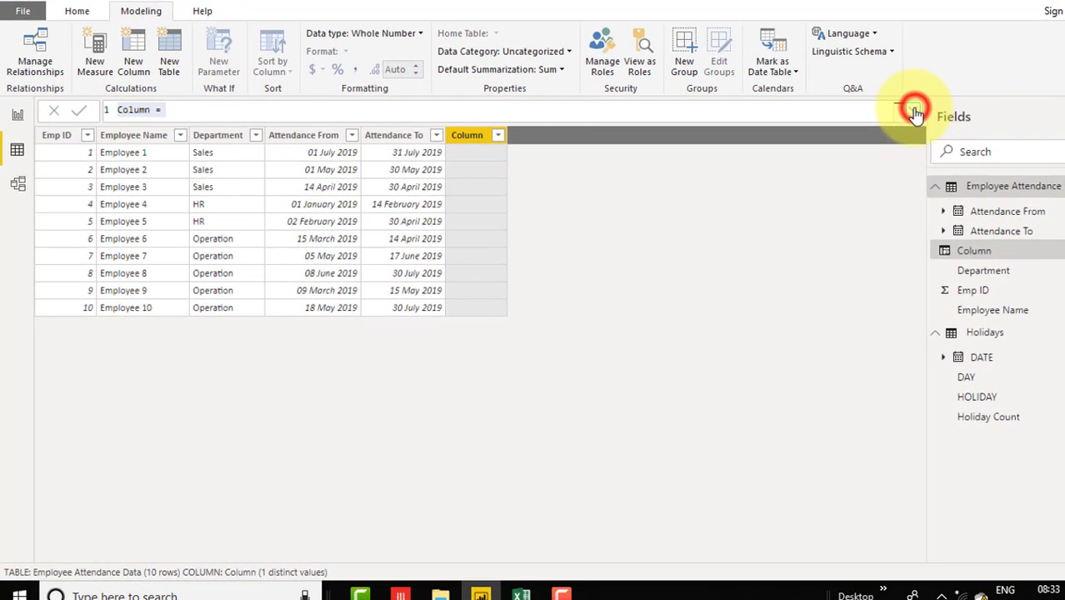
key(ctrl+a)
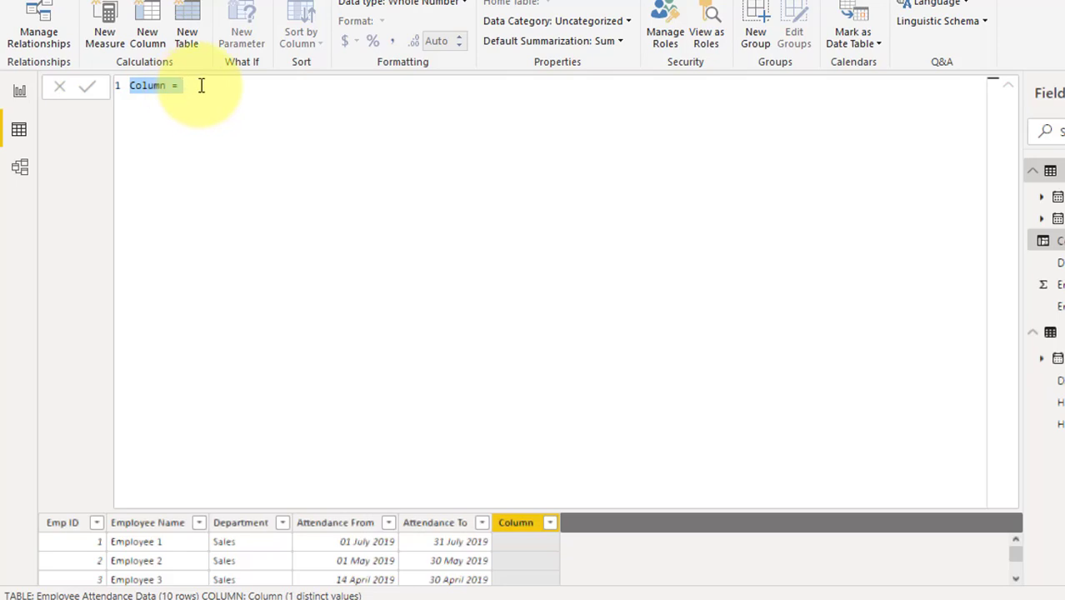
text(Net)
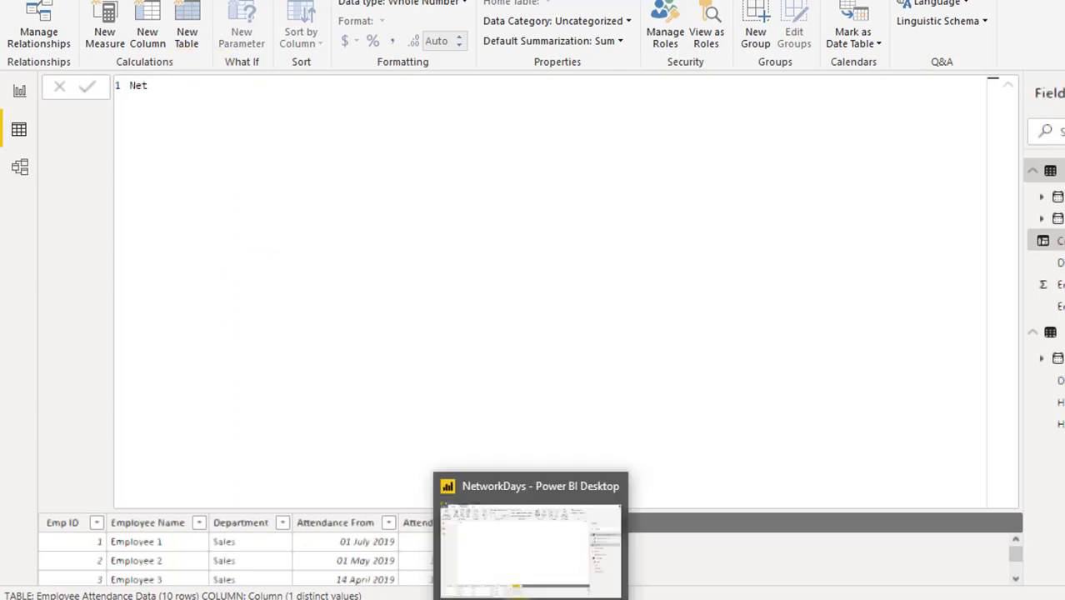
text(WorkDays)
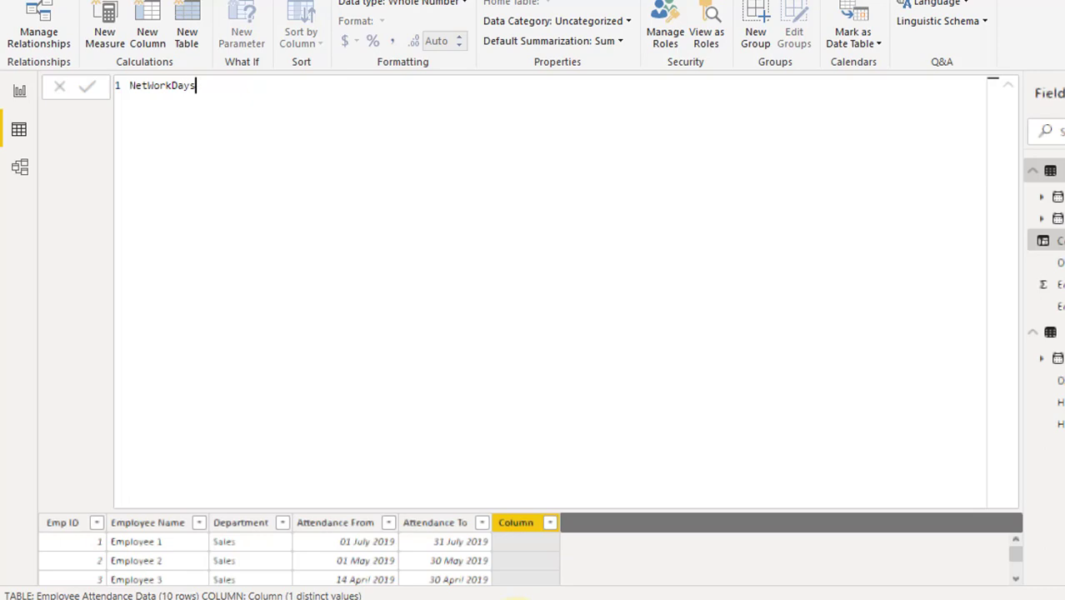
text(=)
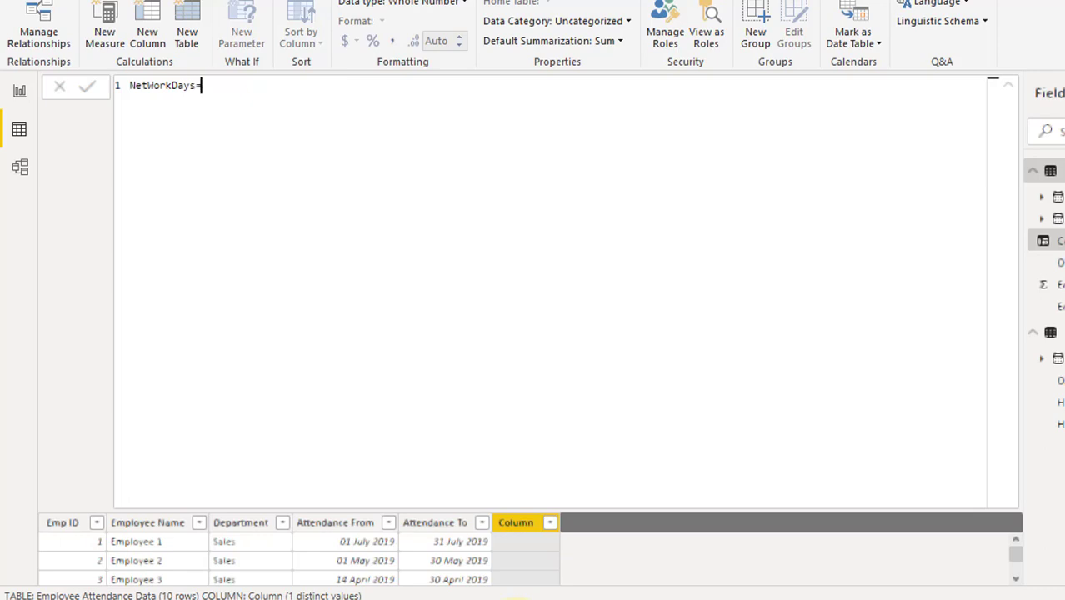
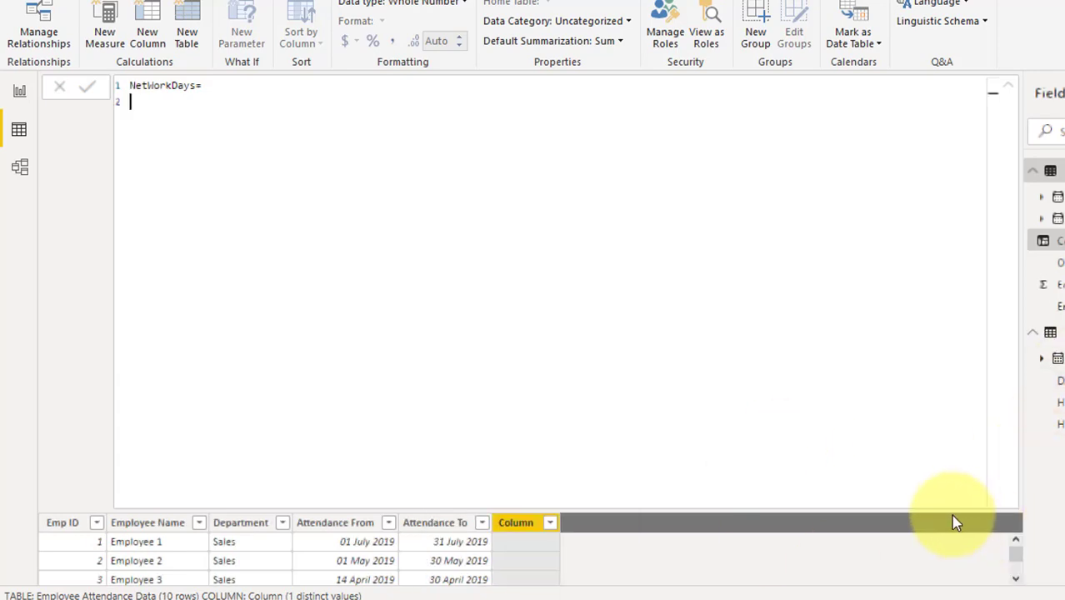
Declare the variable TBL_Date on the formula's second line and begin its value with the CALENDAR function.
click(1008, 86)
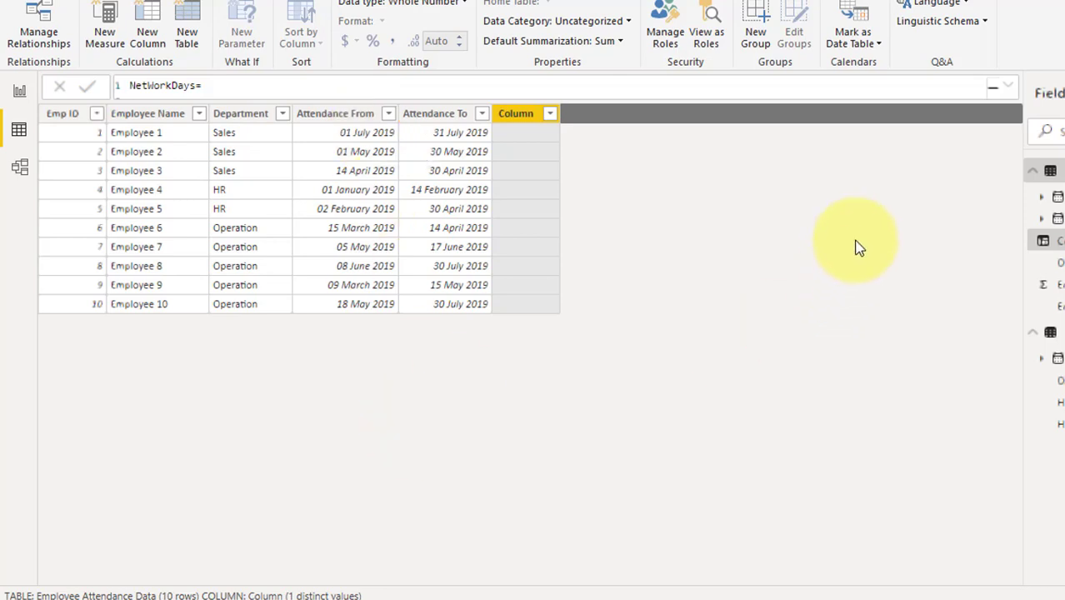
click(1009, 86)
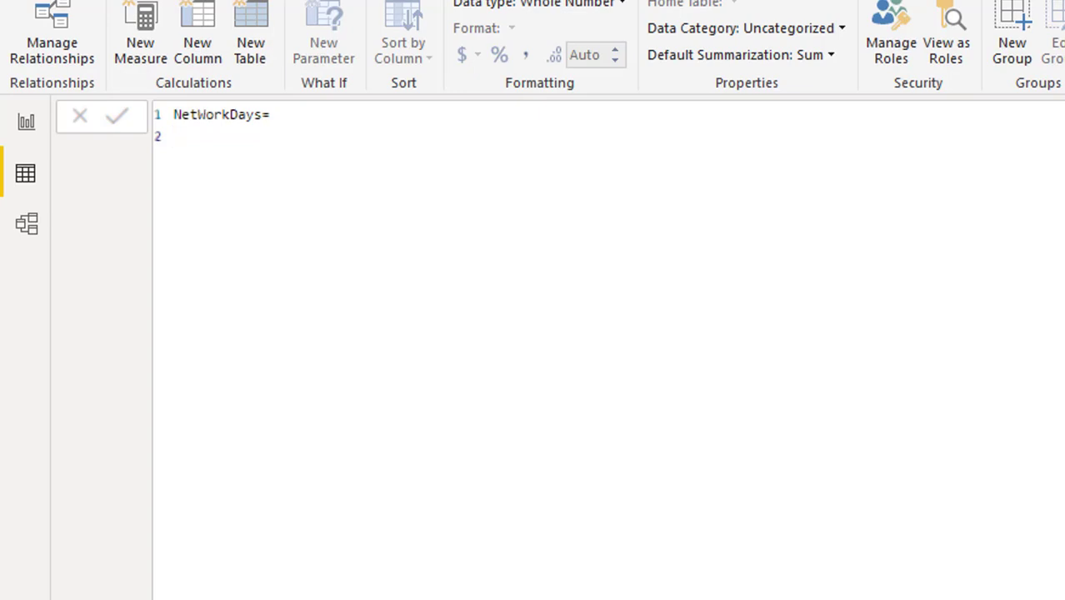
text(V)
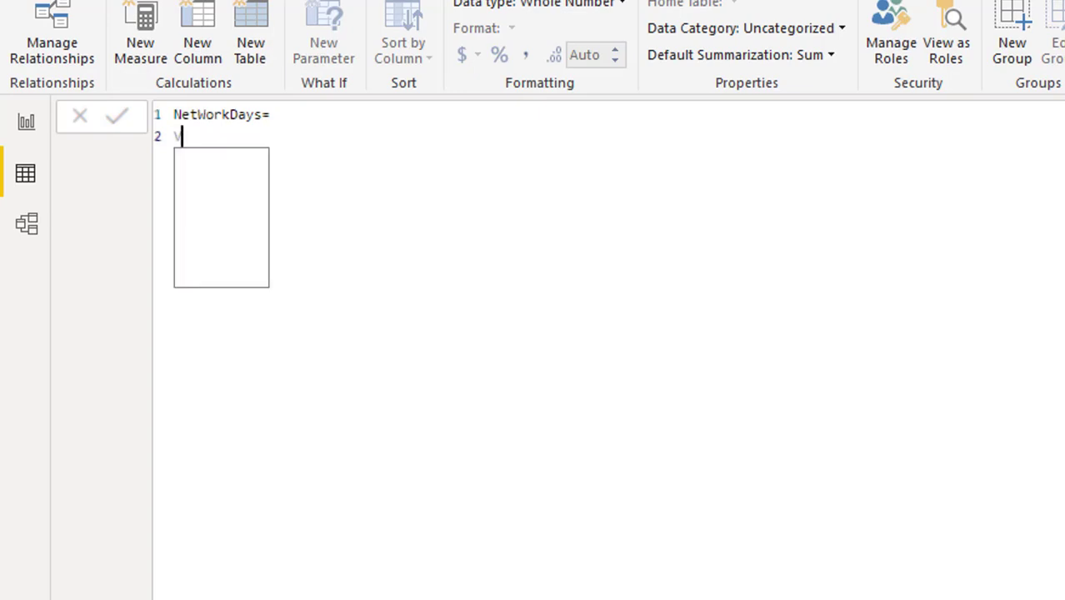
text(ar)
key(BackSpace)
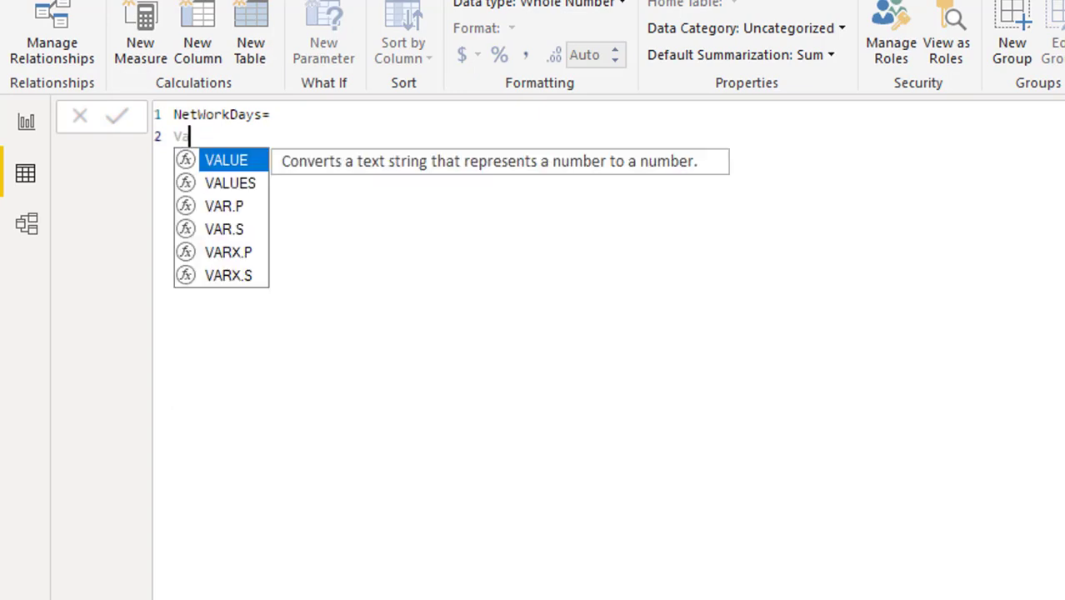
text(r T)
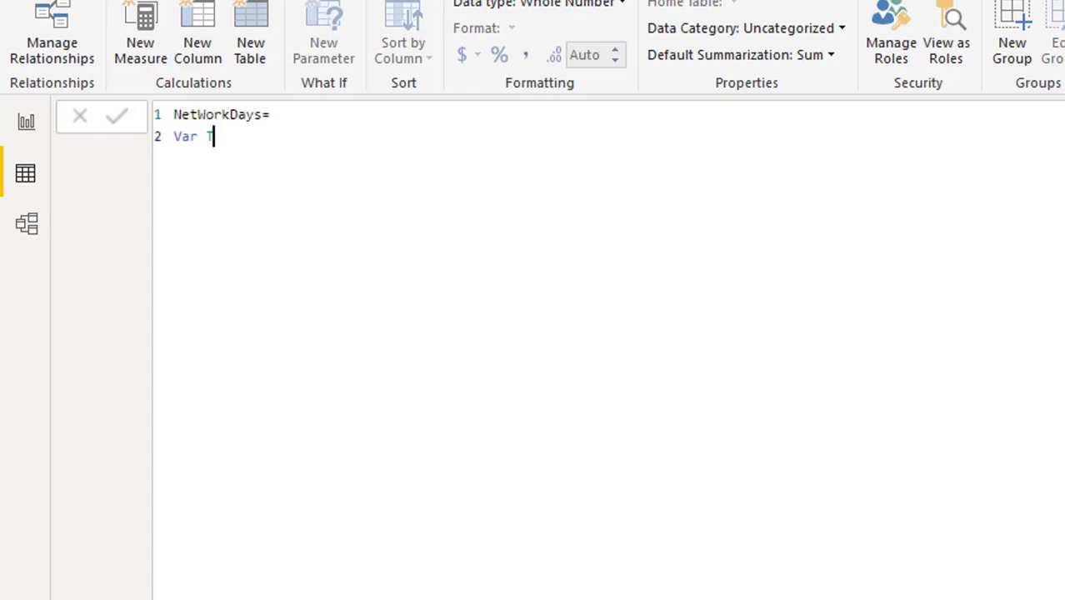
text(BL_Date=)
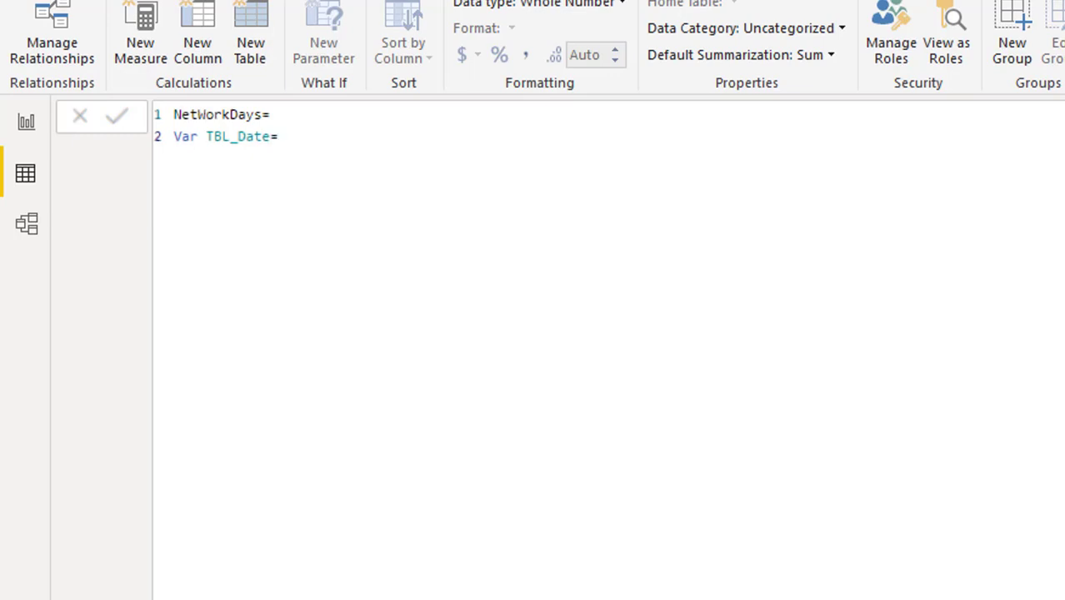
text(cale)
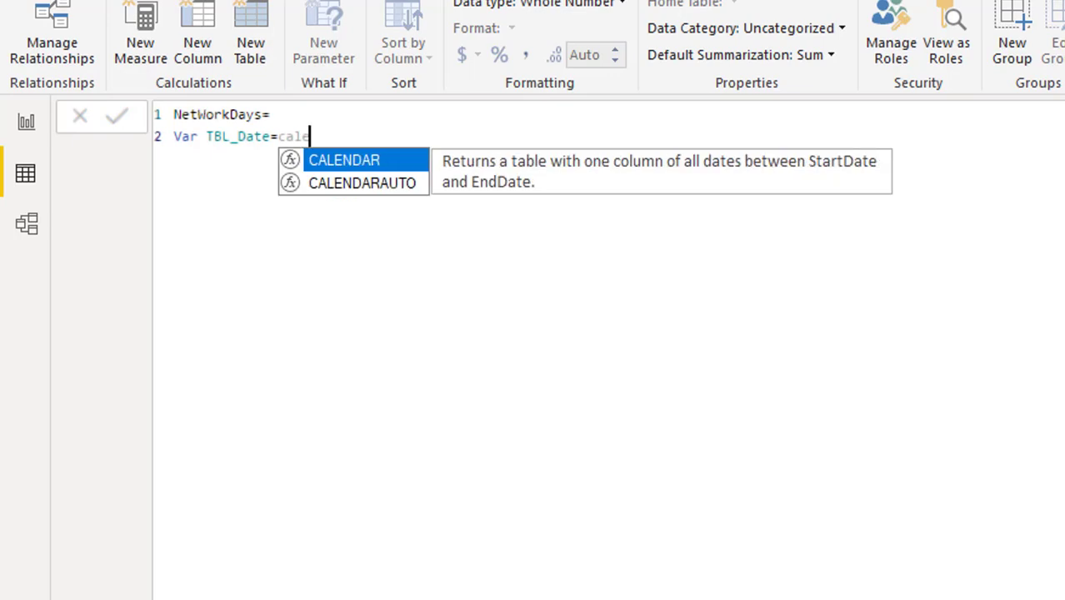
key(Tab)
text(()
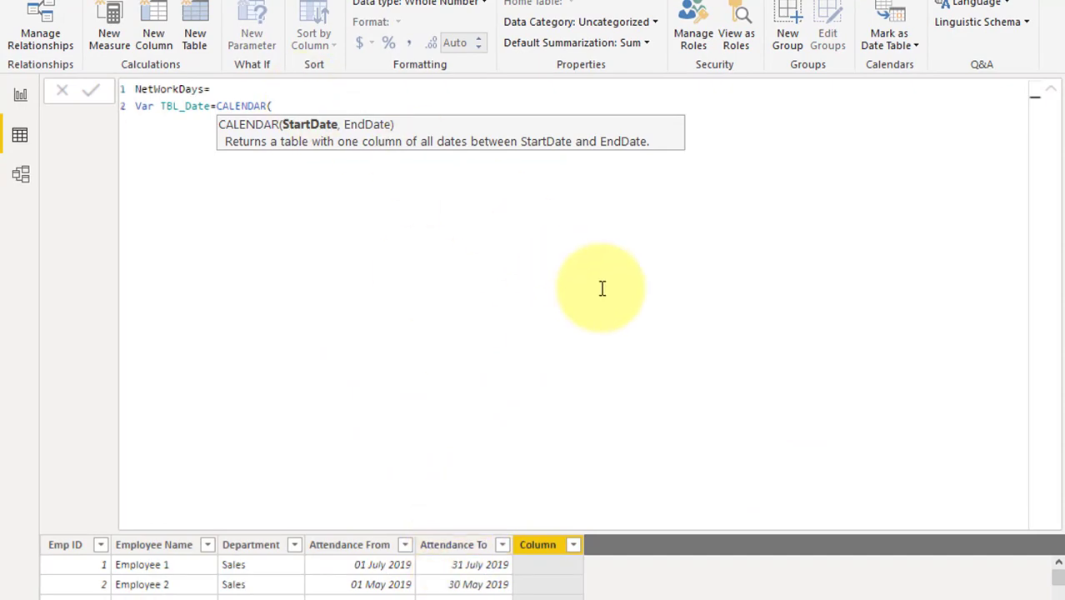
Complete the CALENDAR function with the Attendance From column as start date and the Attendance To column as end date.
text(Atten)
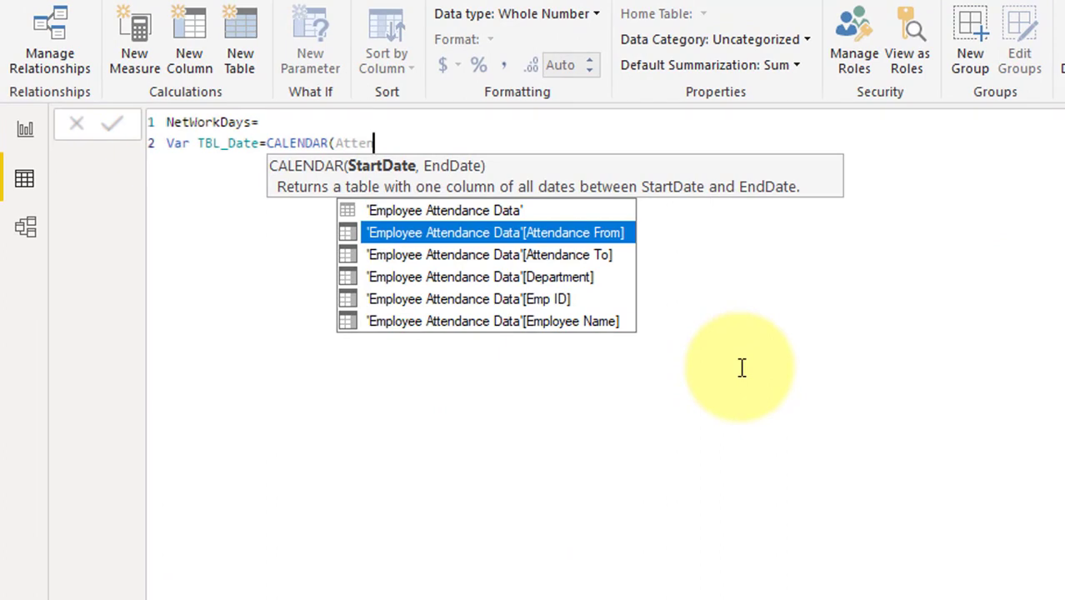
key(Tab)
text(,)
text( Atte)
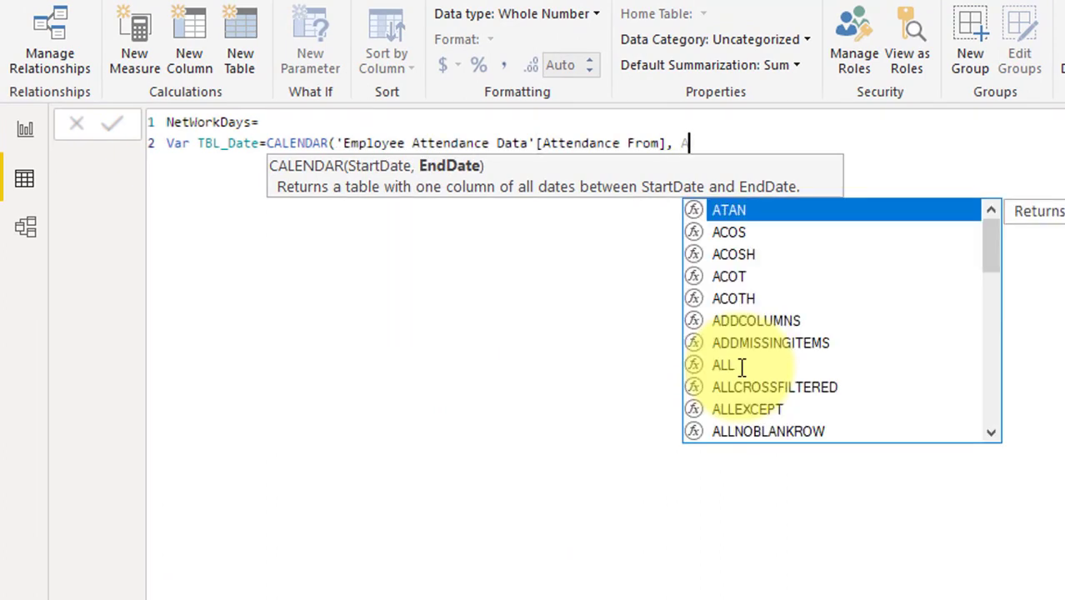
key(Down)
key(Tab)
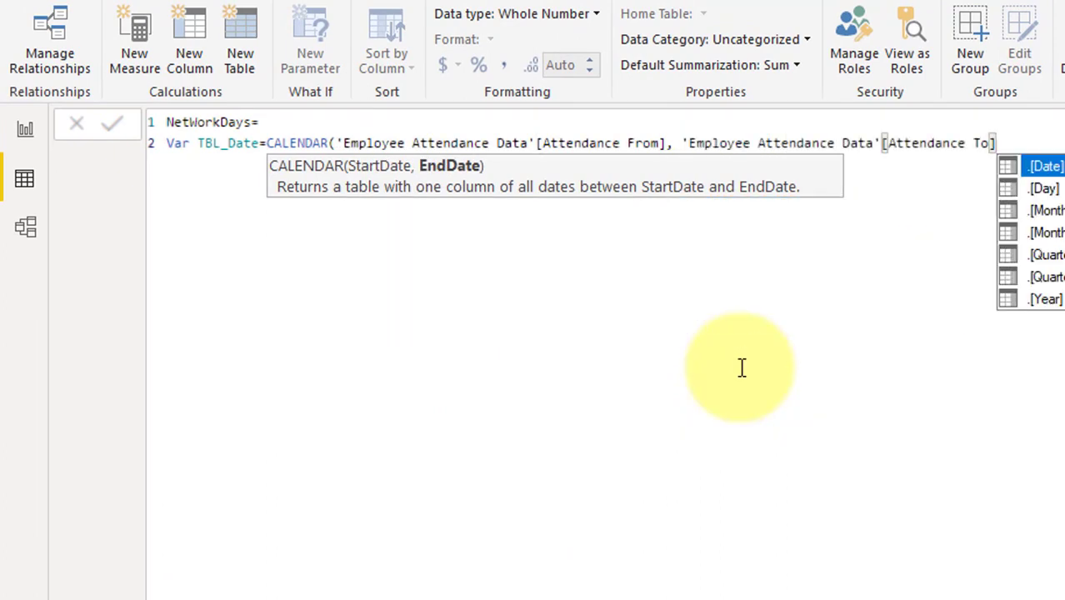
text())
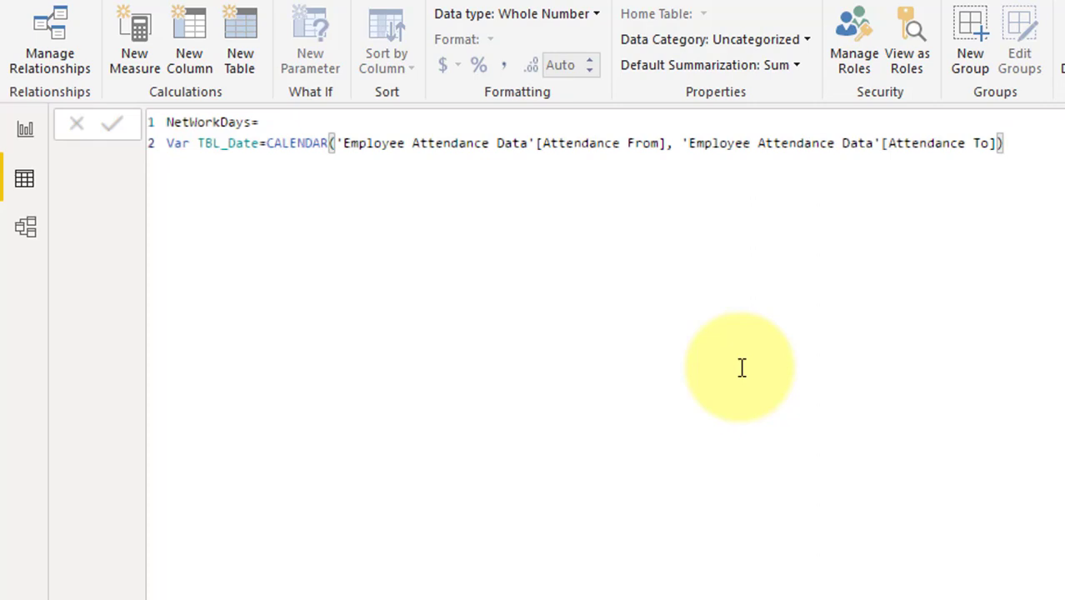
Declare a second variable named TBL_FinalDate below TBL_Date, separated by a blank line, with its expression starting on a new line.
key(shift+Return)
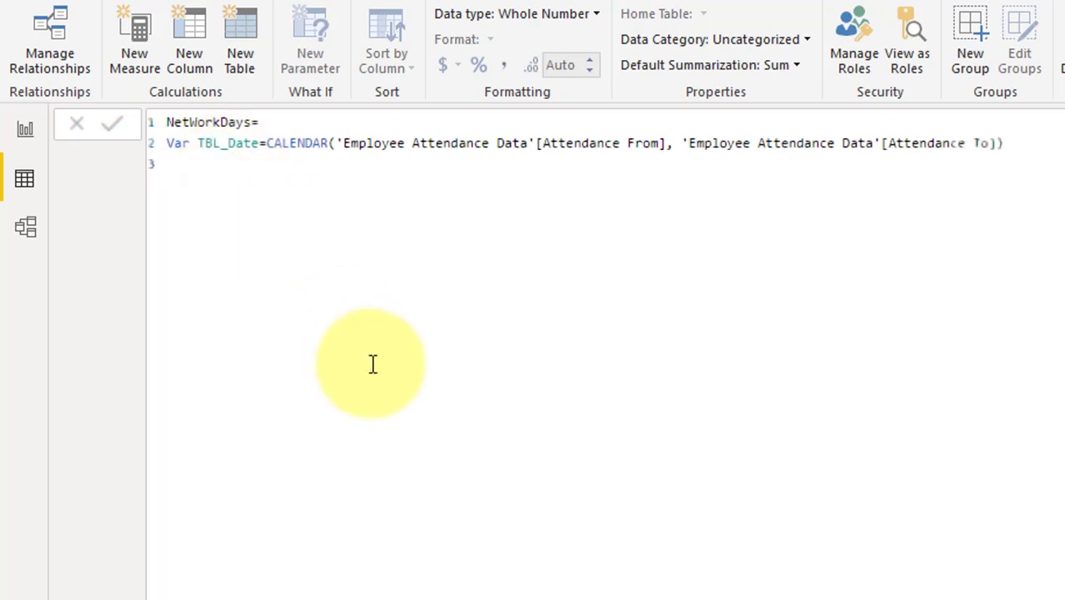
key(Return)
text(Var TBL_Fina)
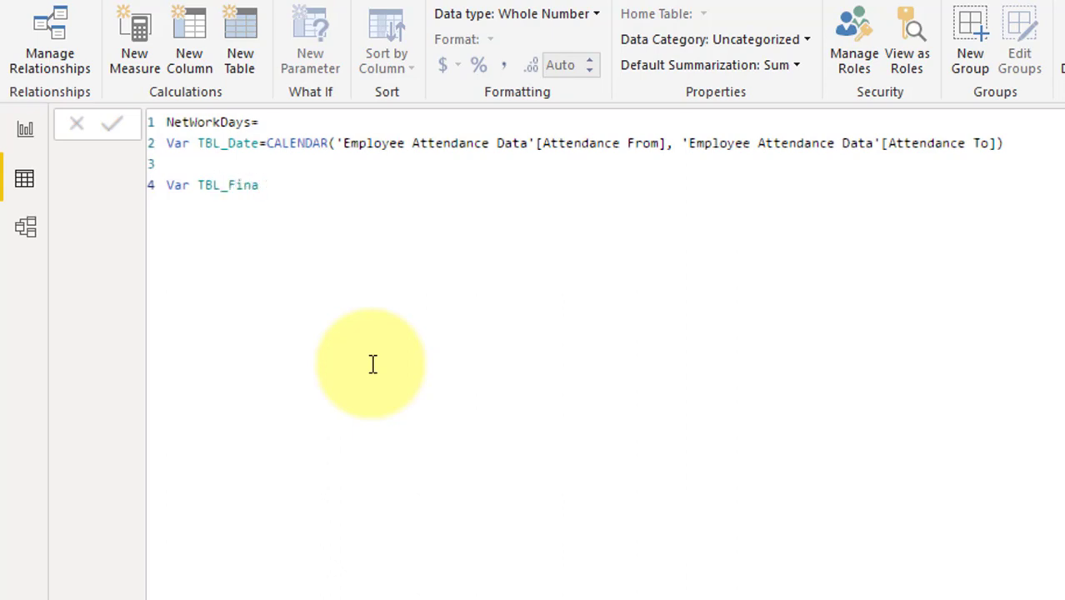
text(lDate)
text(Ta)
key(BackSpace)
key(BackSpace)
text(=)
key(shift+Return)
Begin the TBL_FinalDate expression with ADDCOLUMNS on TBL_Date, naming the new column "WorkingDay".
text(Addc)
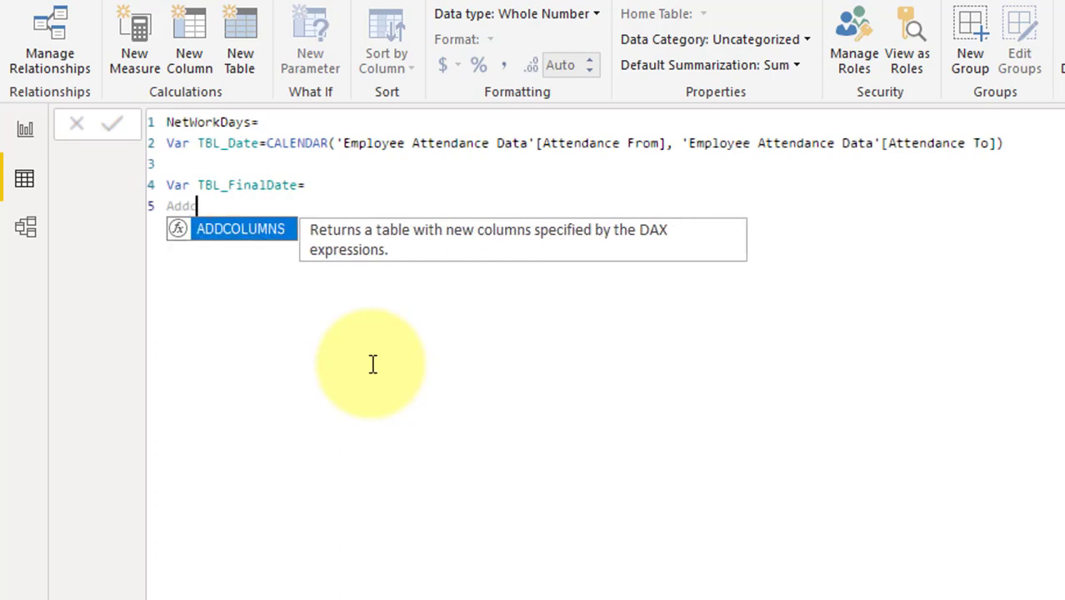
key(Tab)
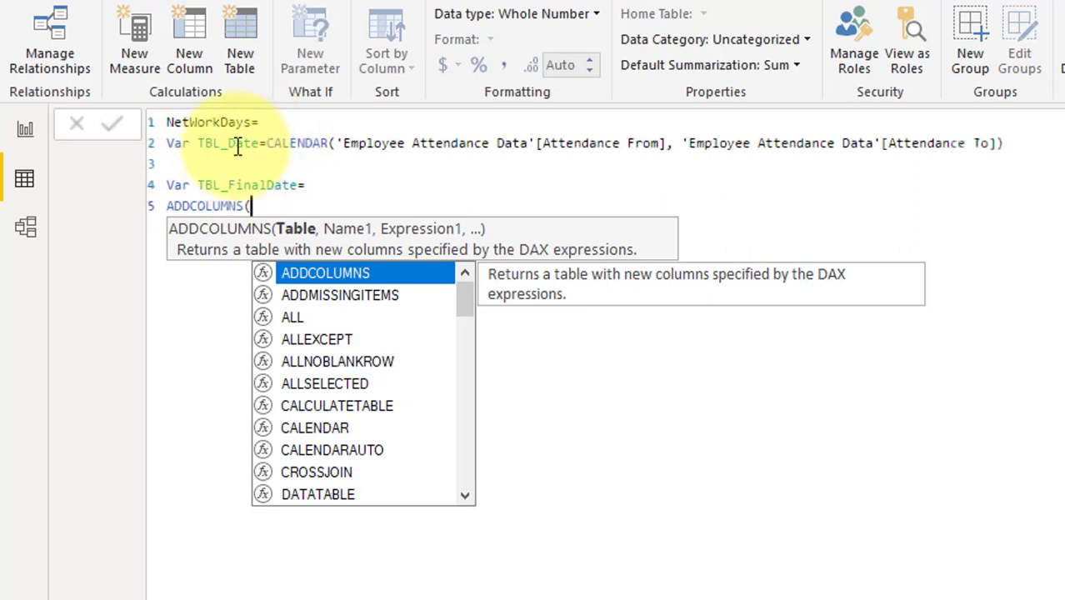
text(T)
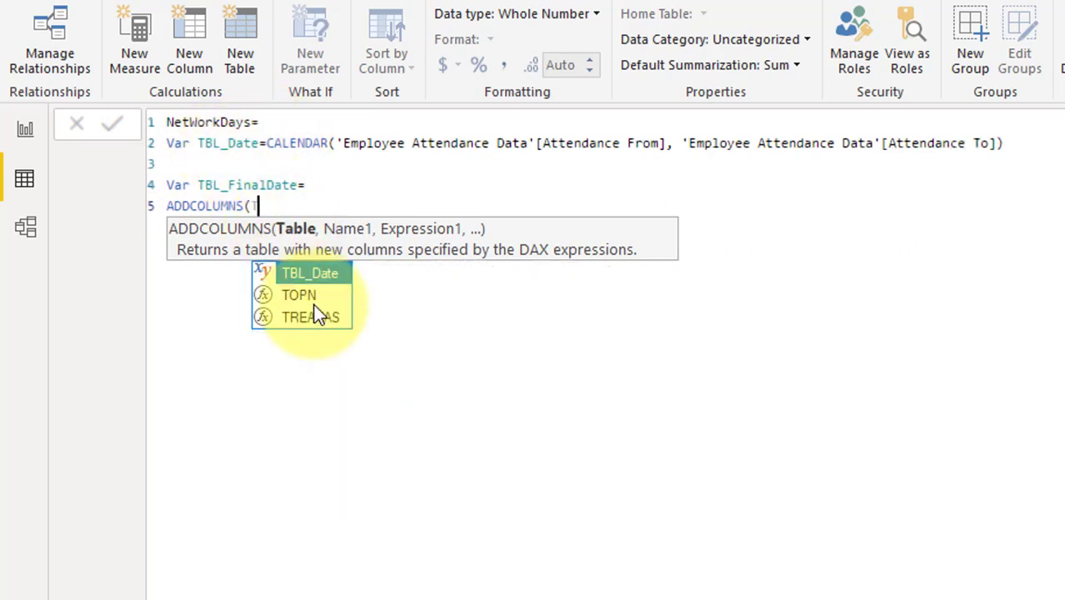
text(BL_Date,)
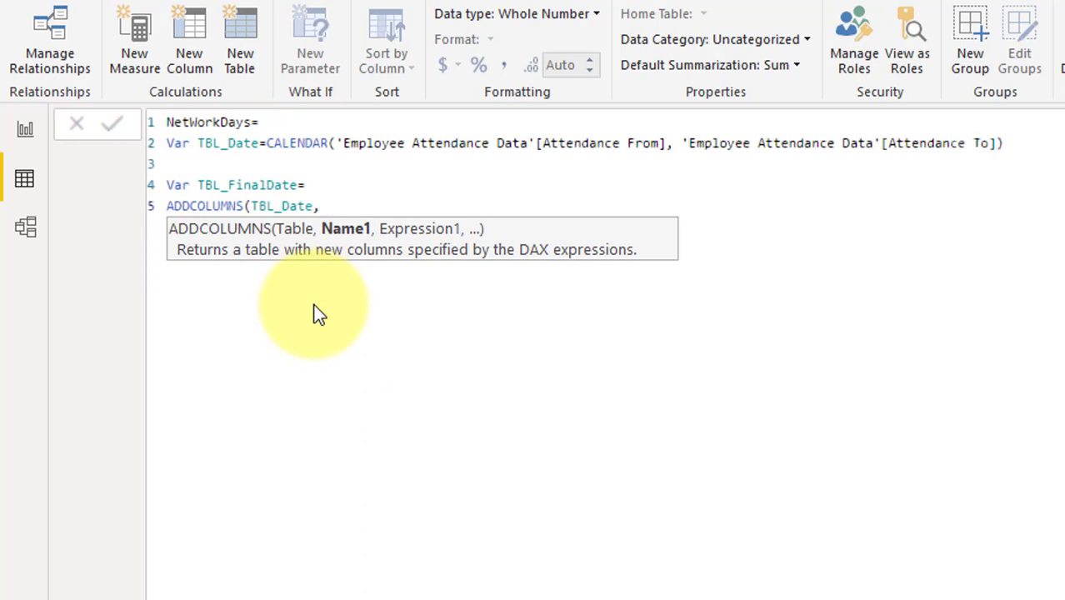
text( "WorkingD)
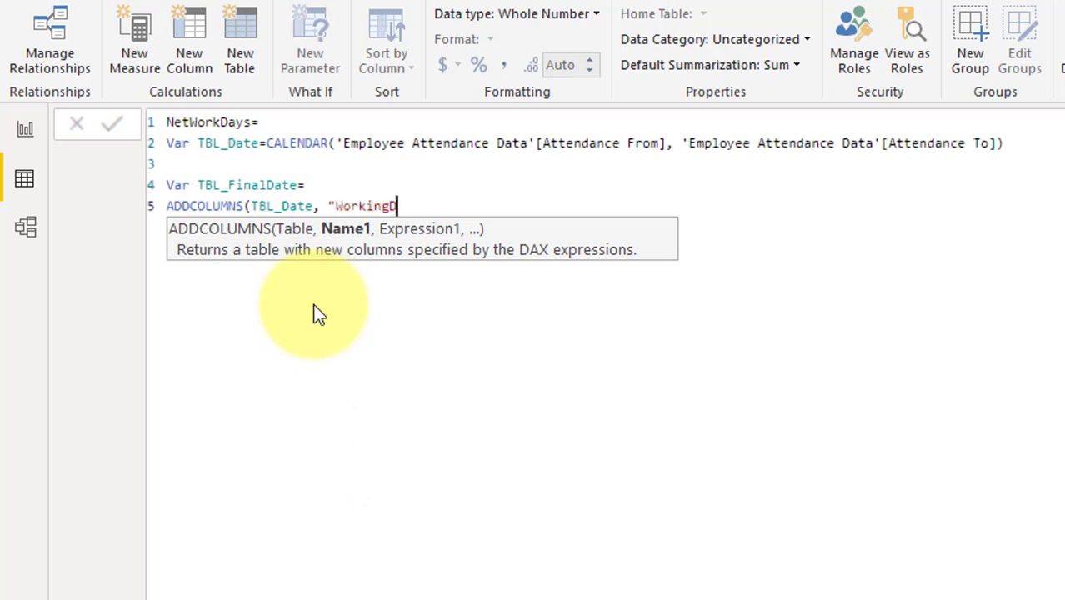
text(ay",)
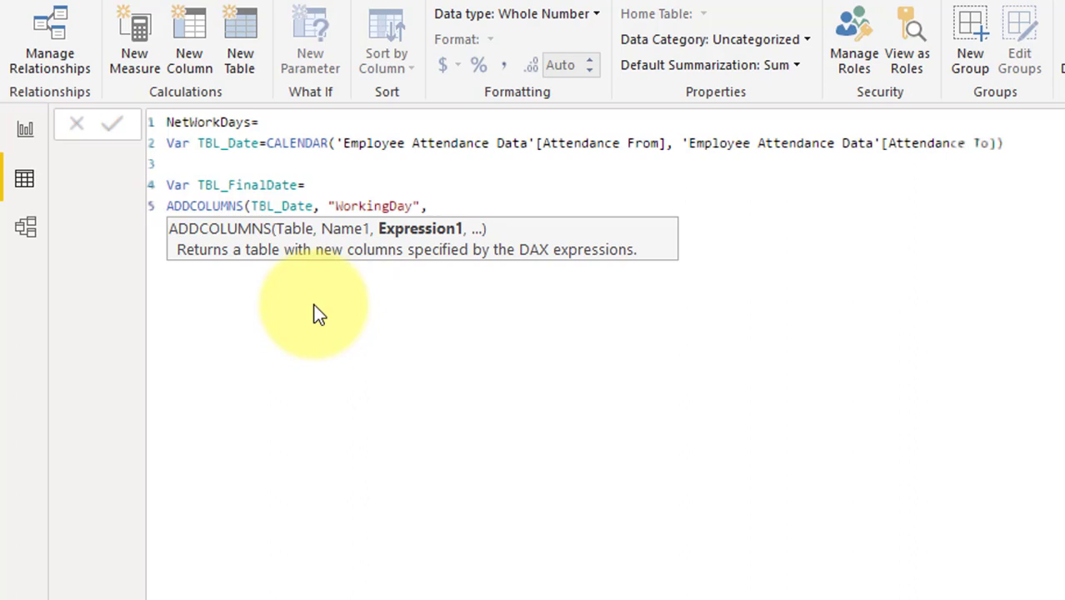
Begin the WorkingDay expression with an IF function testing WEEKDAY of the [Date] column.
text(If)
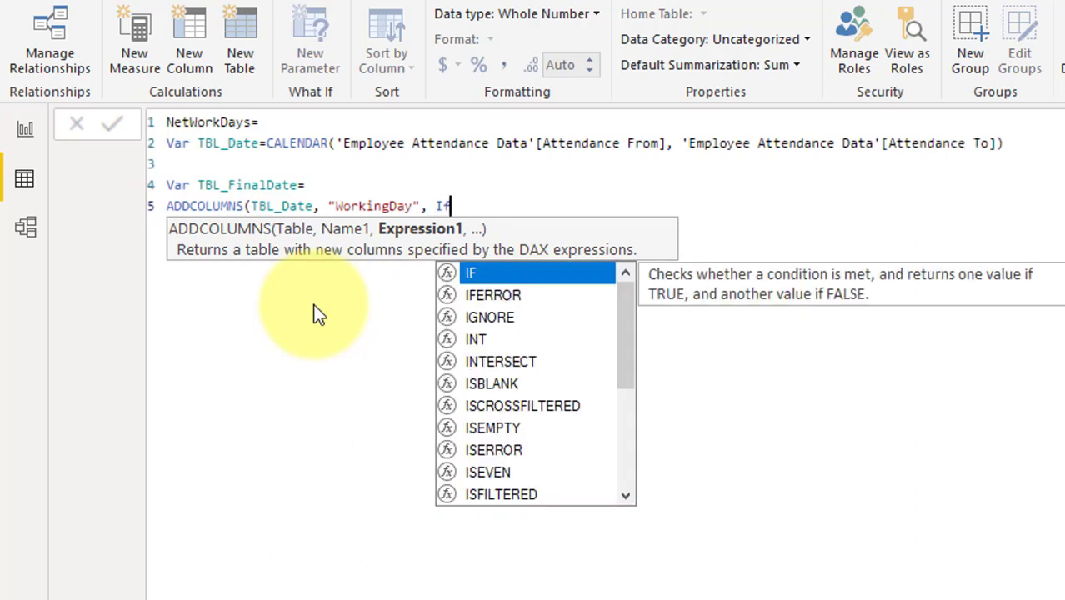
text((week)
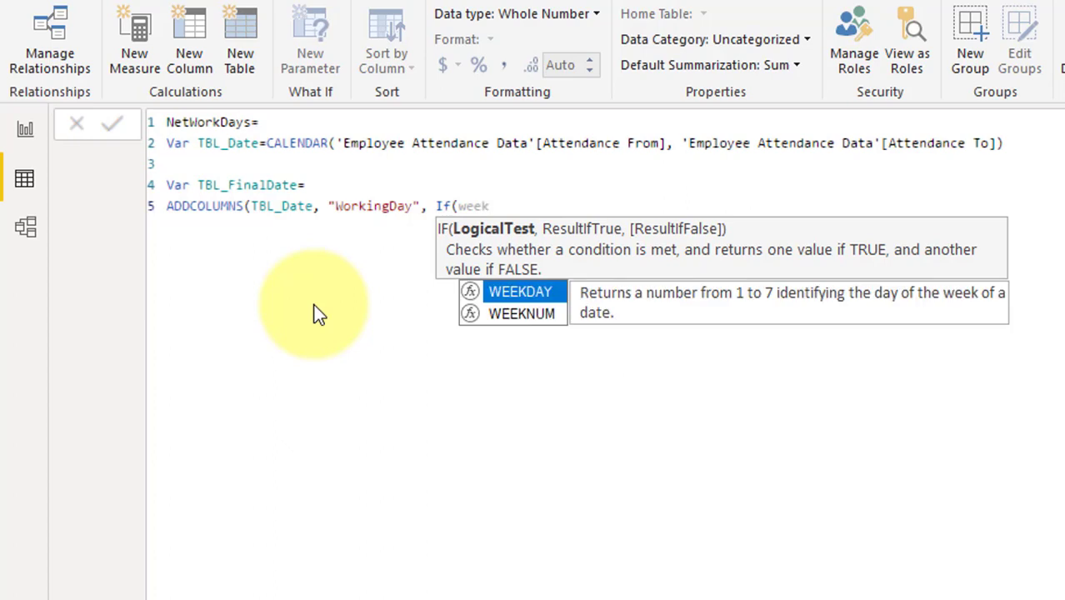
key(Tab)
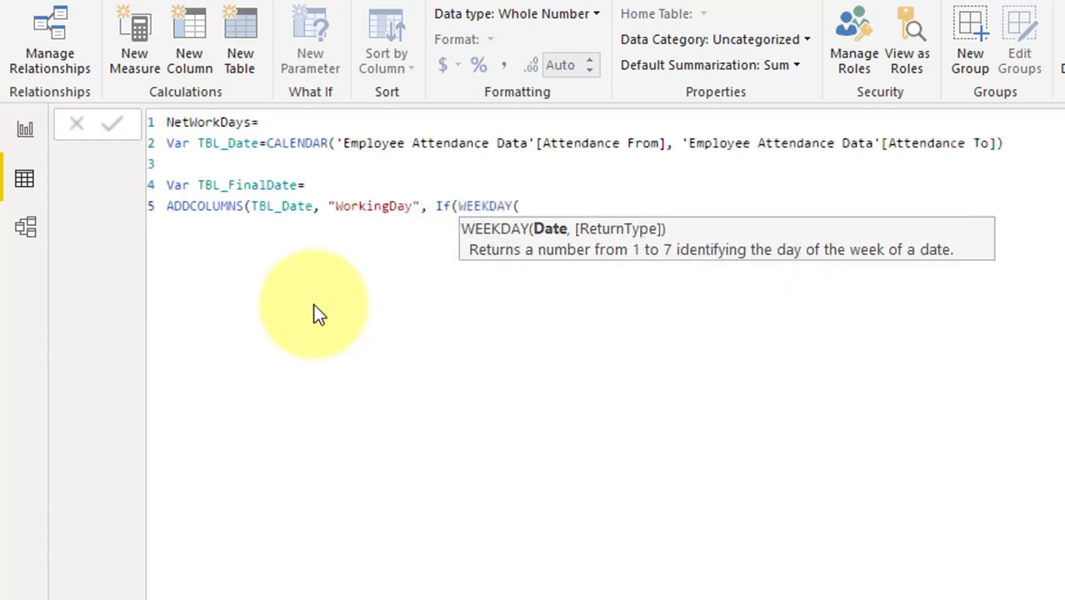
text(da)
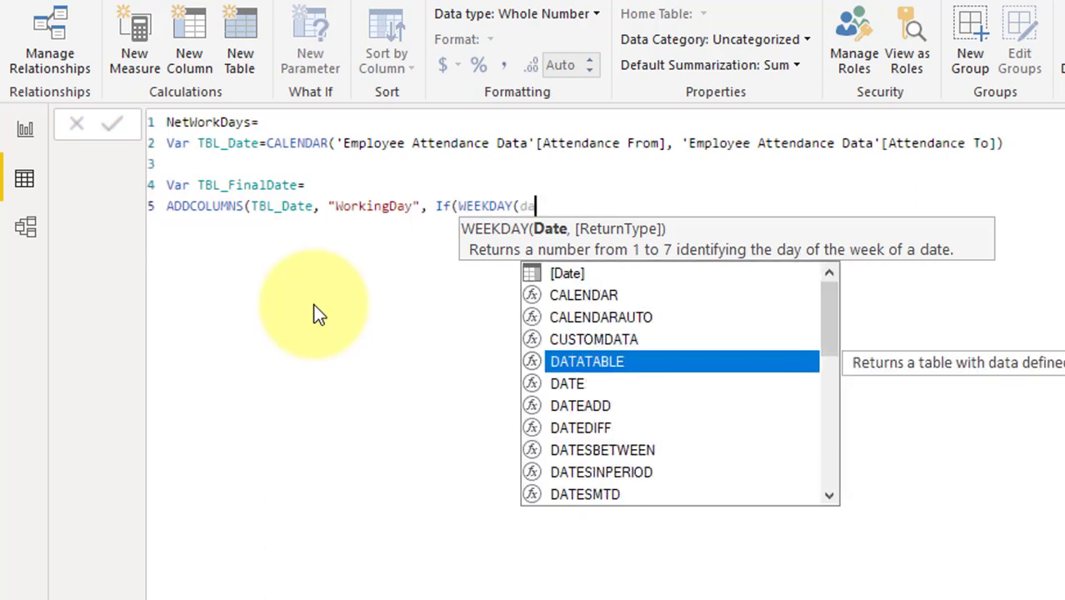
key(Up)
key(Up)
key(Up)
key(Up)
key(Tab)
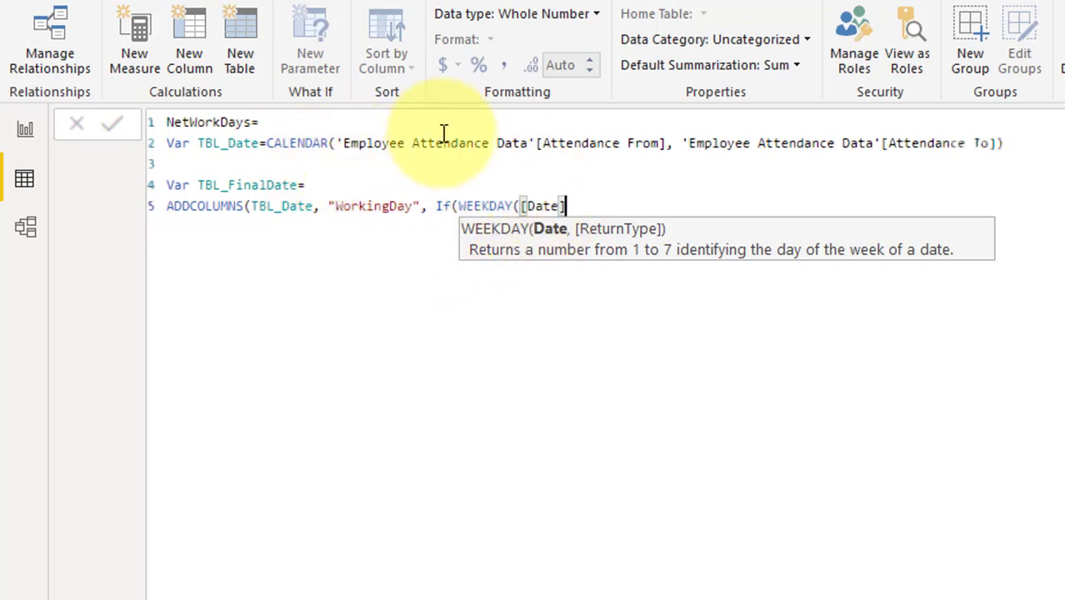
Set the WEEKDAY return type to 2 (Monday=1 through Sunday=7) and close the function.
click(578, 205)
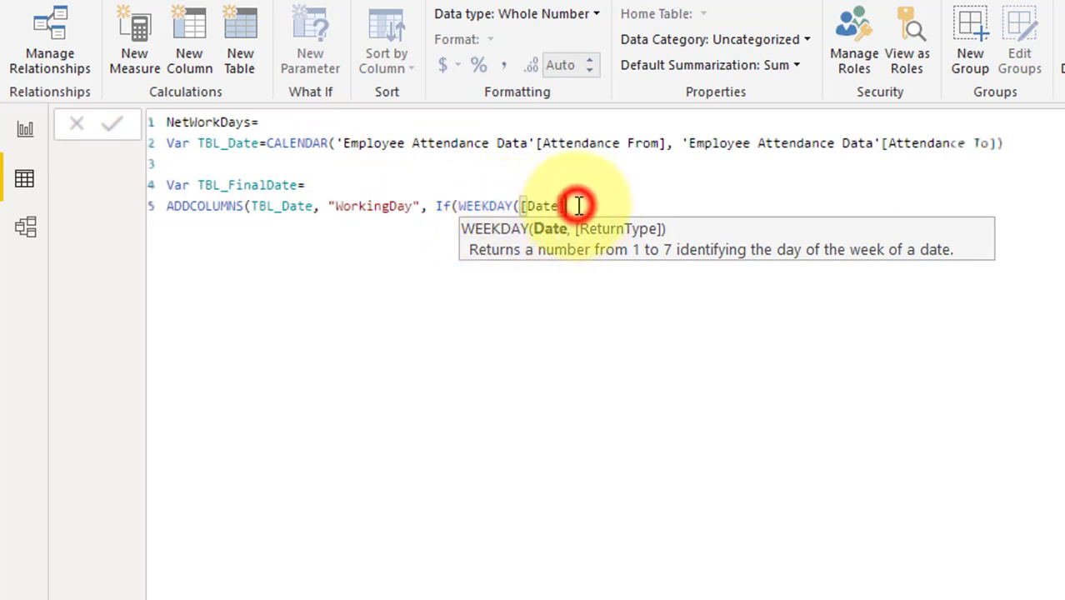
text(,)
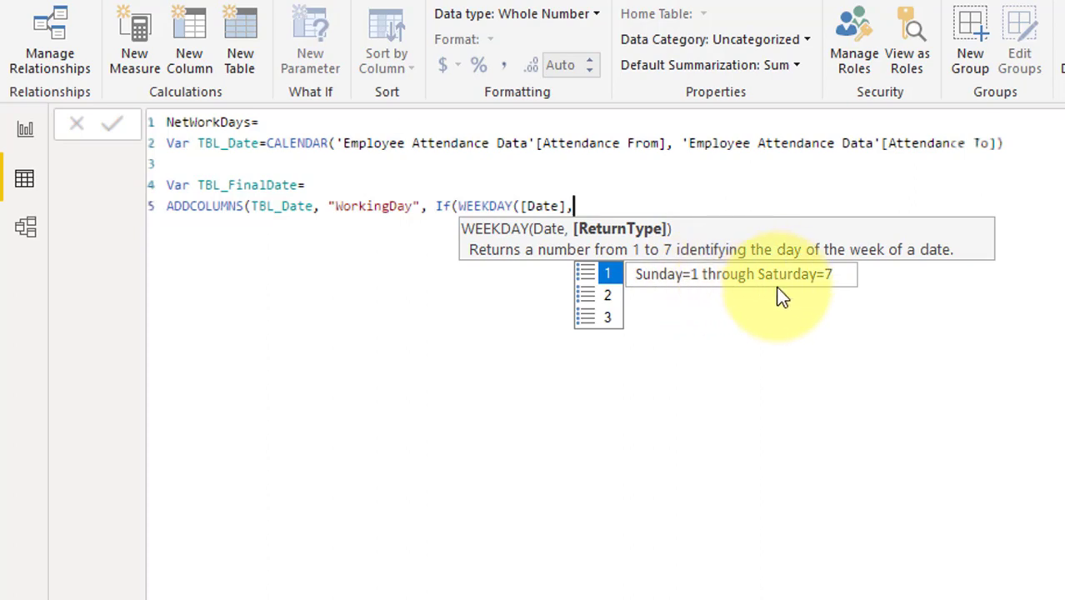
key(Down)
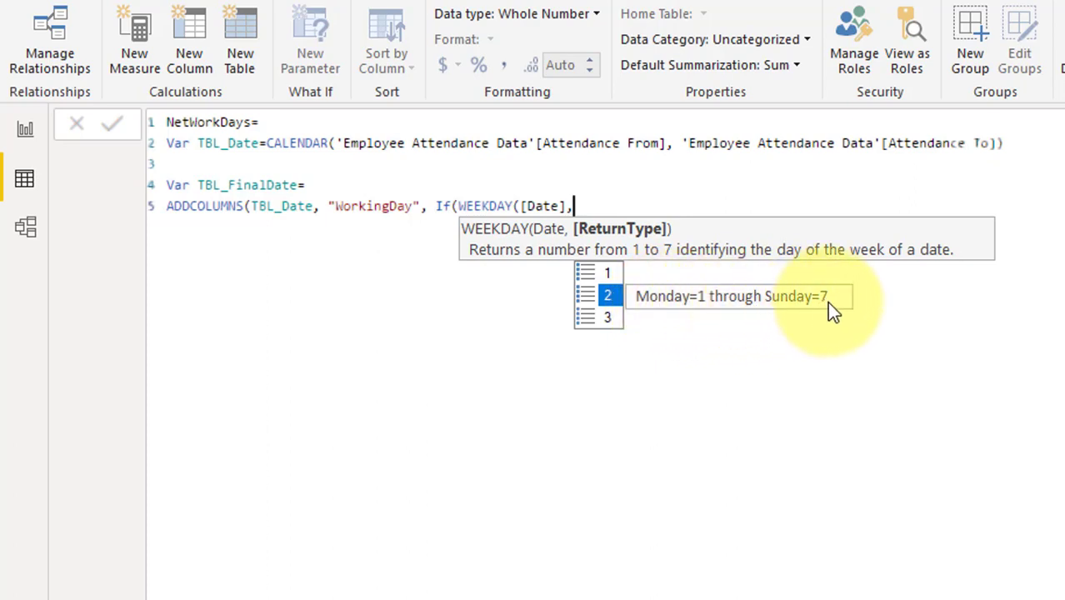
text(2)
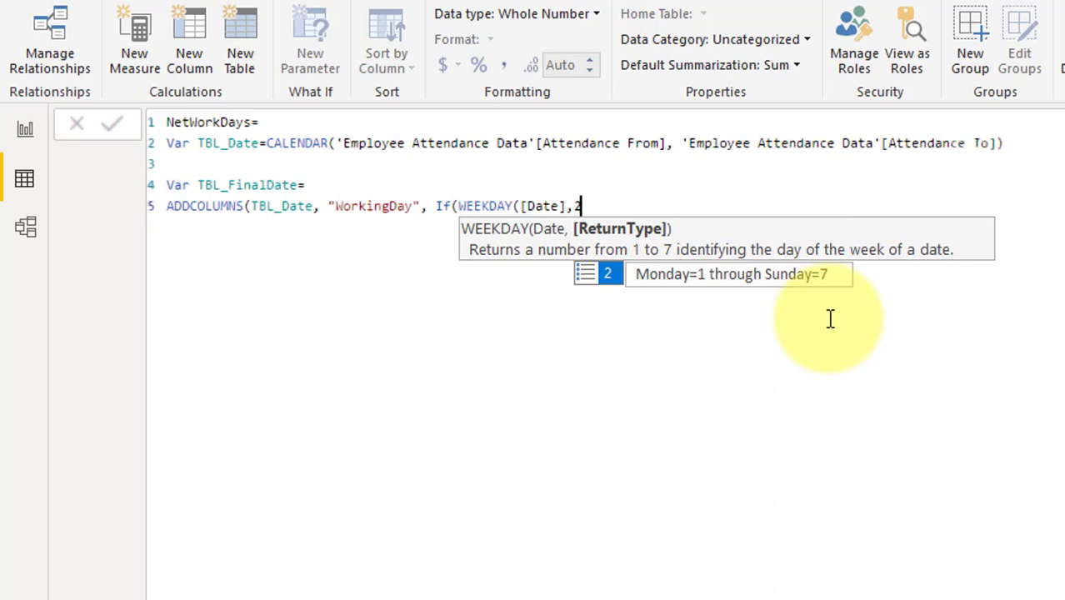
text())
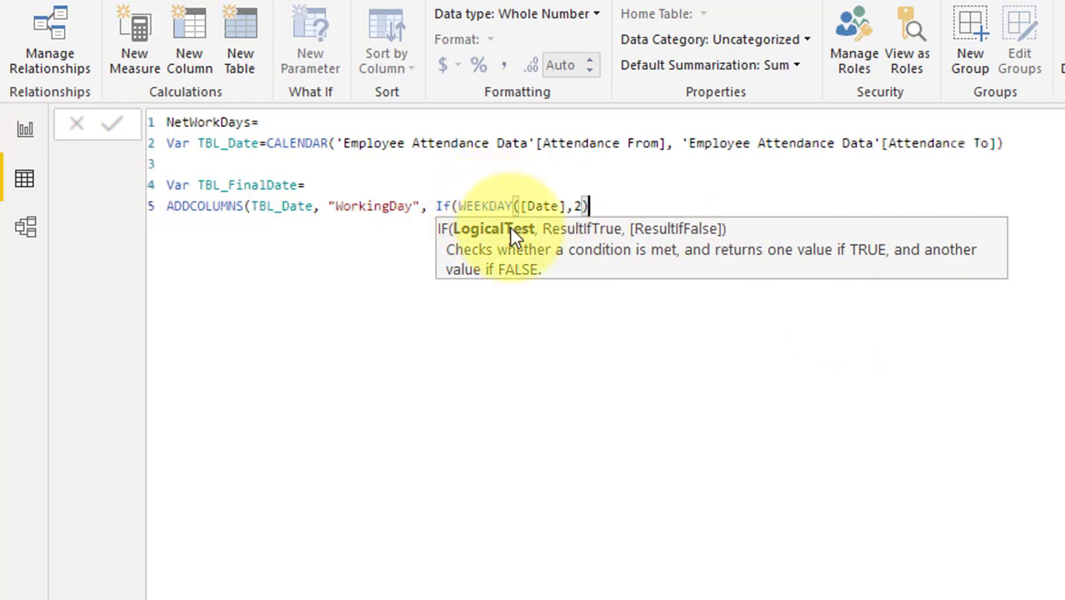
Complete the IF so weekday numbers >=6 return 0 and all others 1, ending with a comma for another column.
click(601, 206)
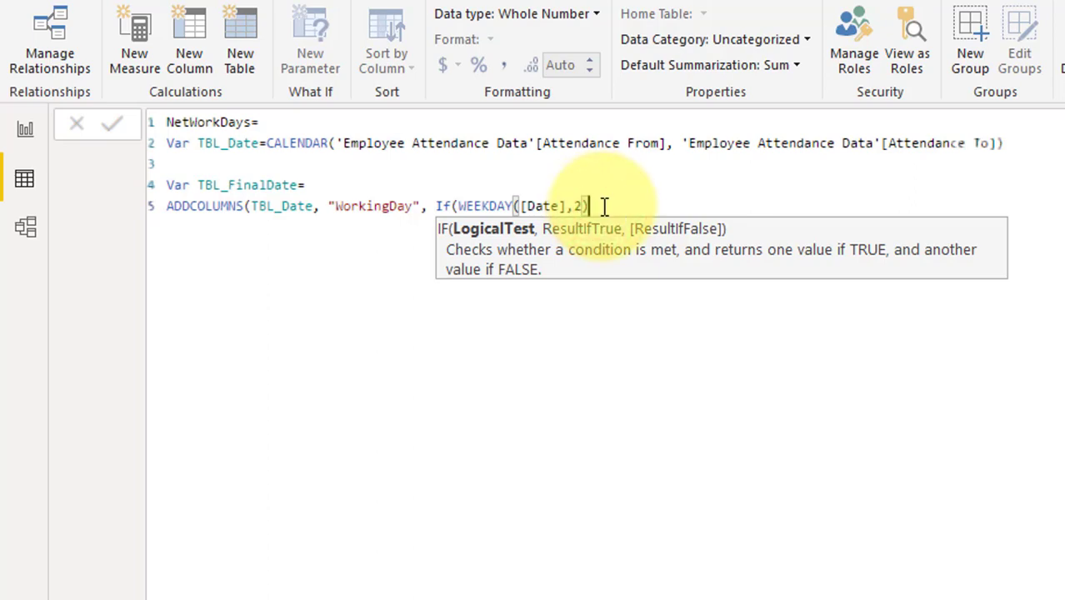
text(>=6,0)
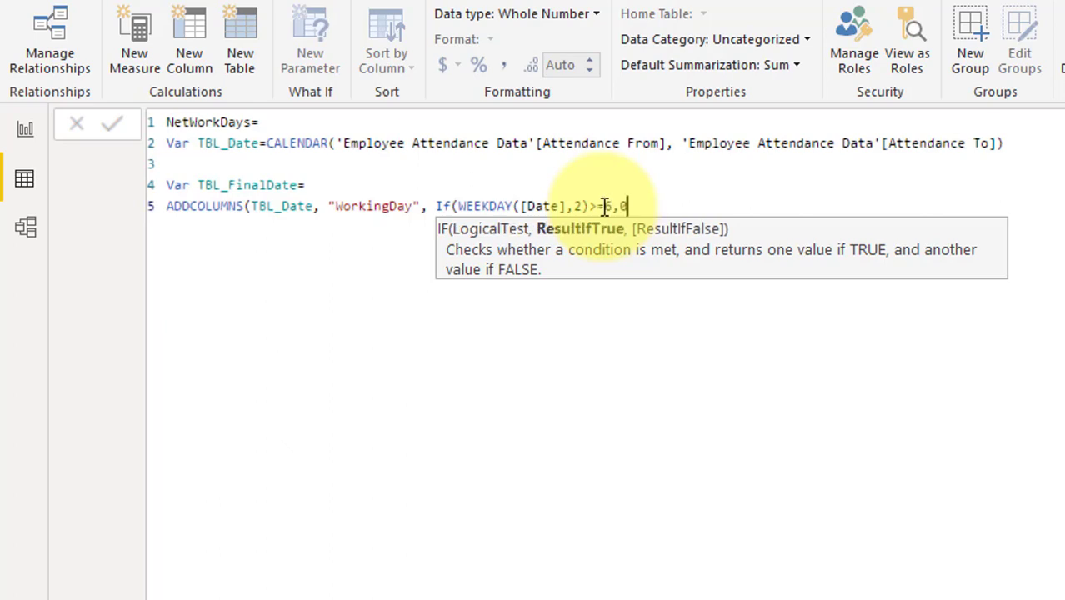
text(,1)
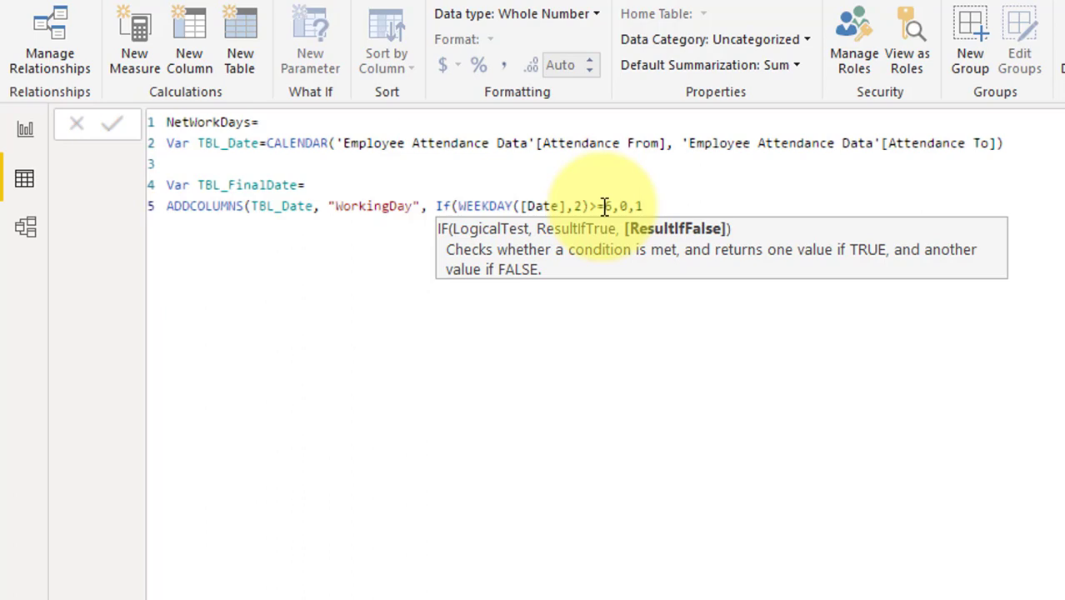
text())
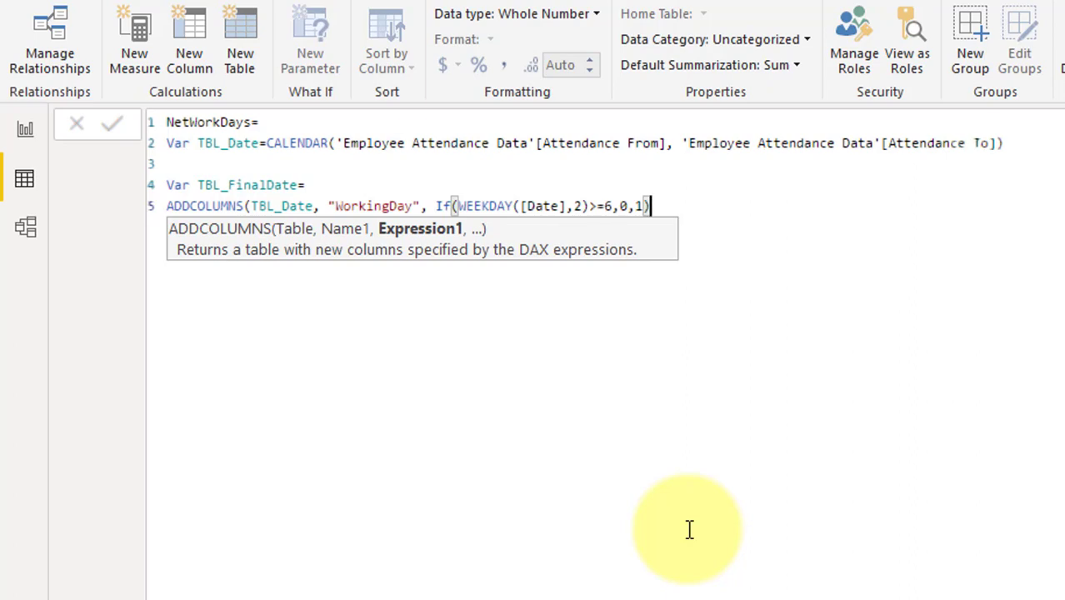
text(,)
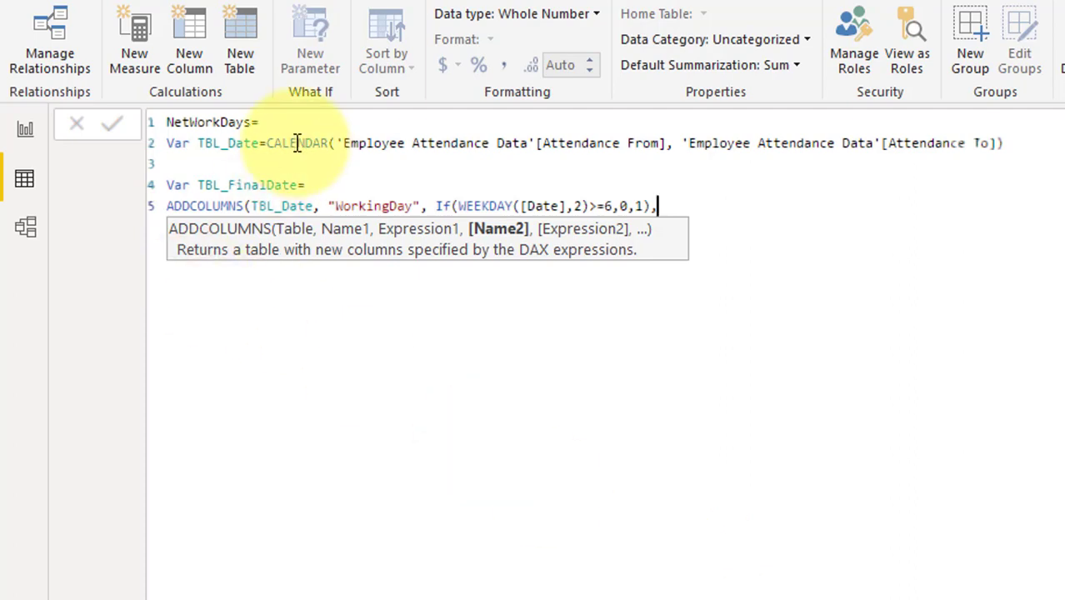
Move the "WorkingDay" column definition onto its own line and start a new line below it.
click(326, 205)
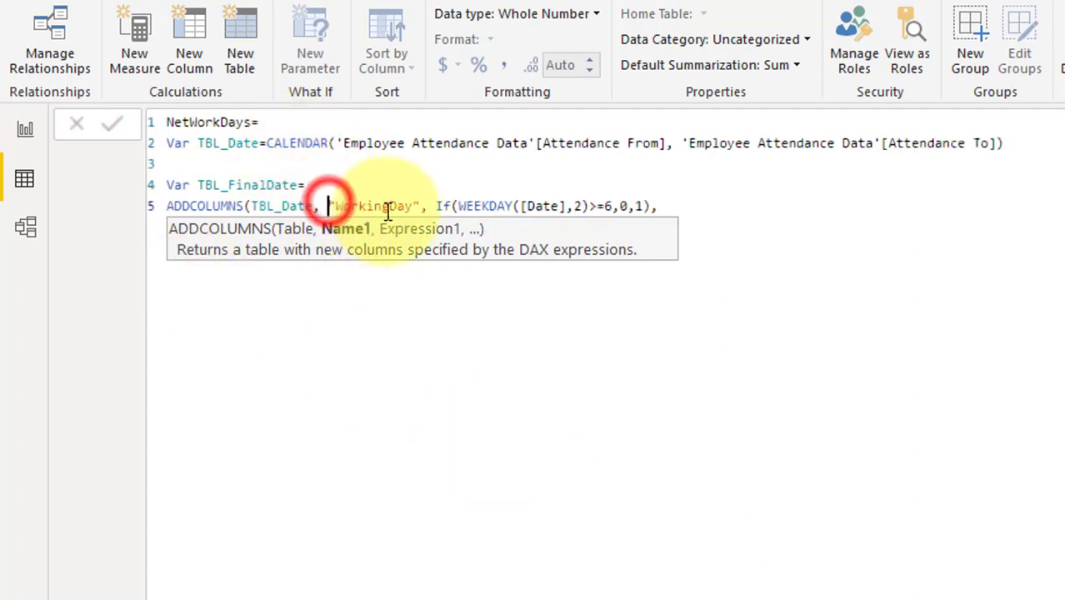
key(shift+Return)
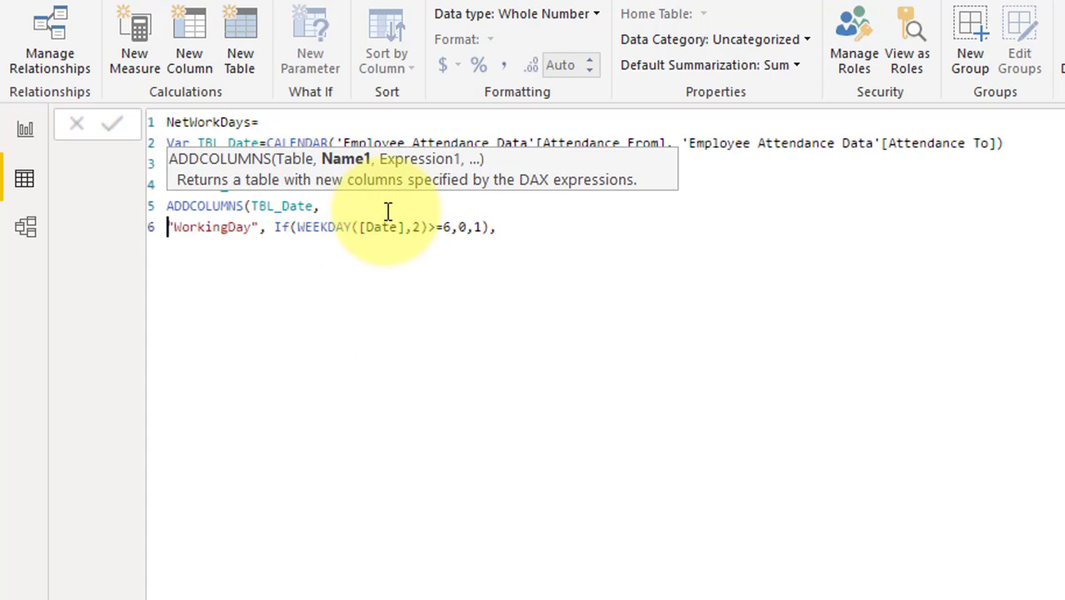
click(521, 225)
key(shift+Return)
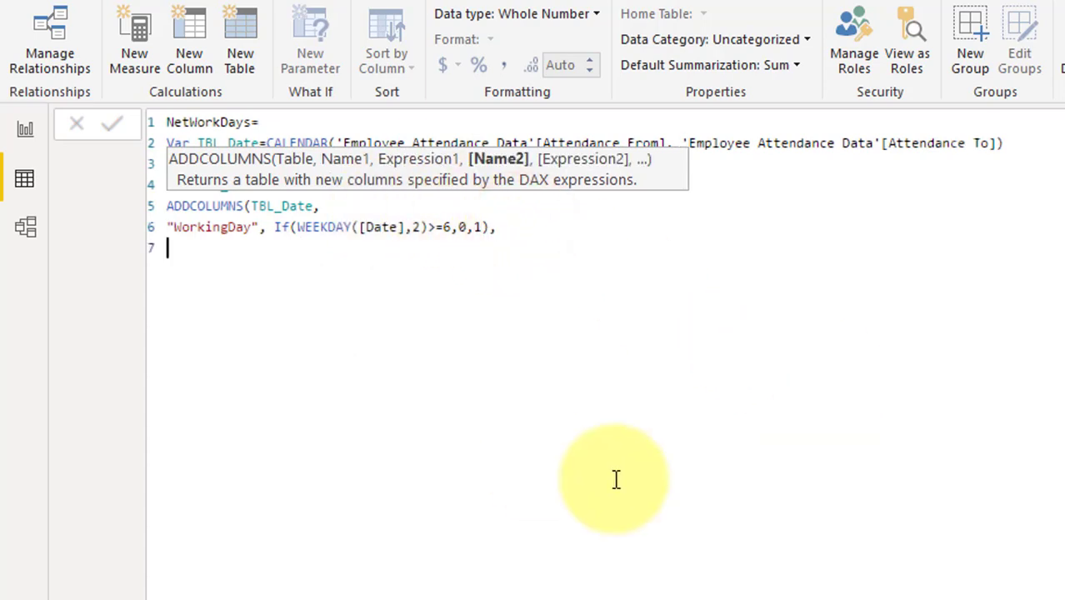
Add a second column named "Holiday" using LOOKUPVALUE with Holidays[Holiday Count] as the result column.
text("Holiday)
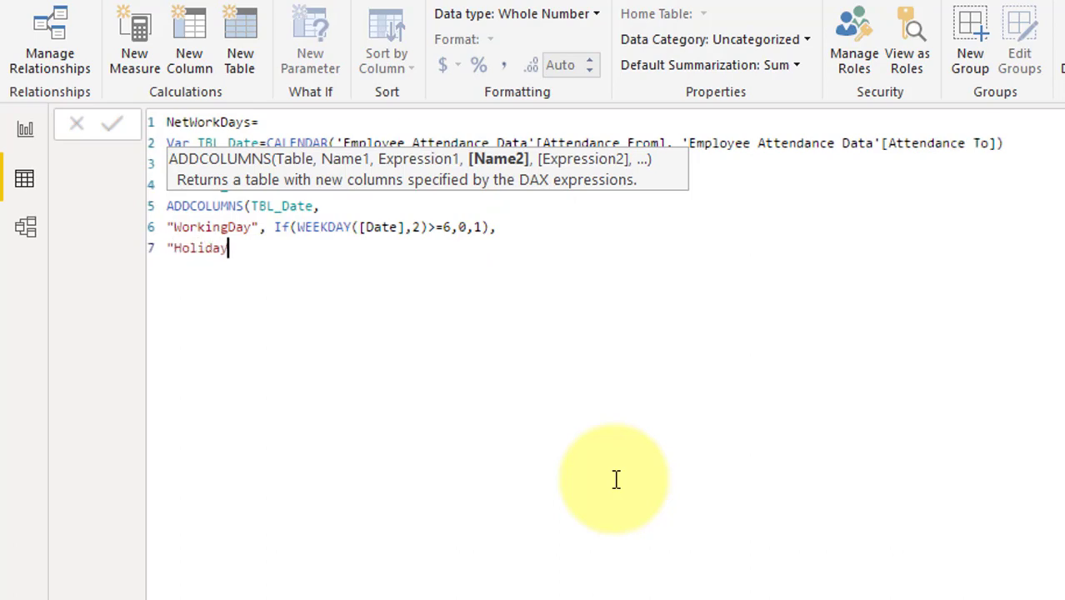
text(",)
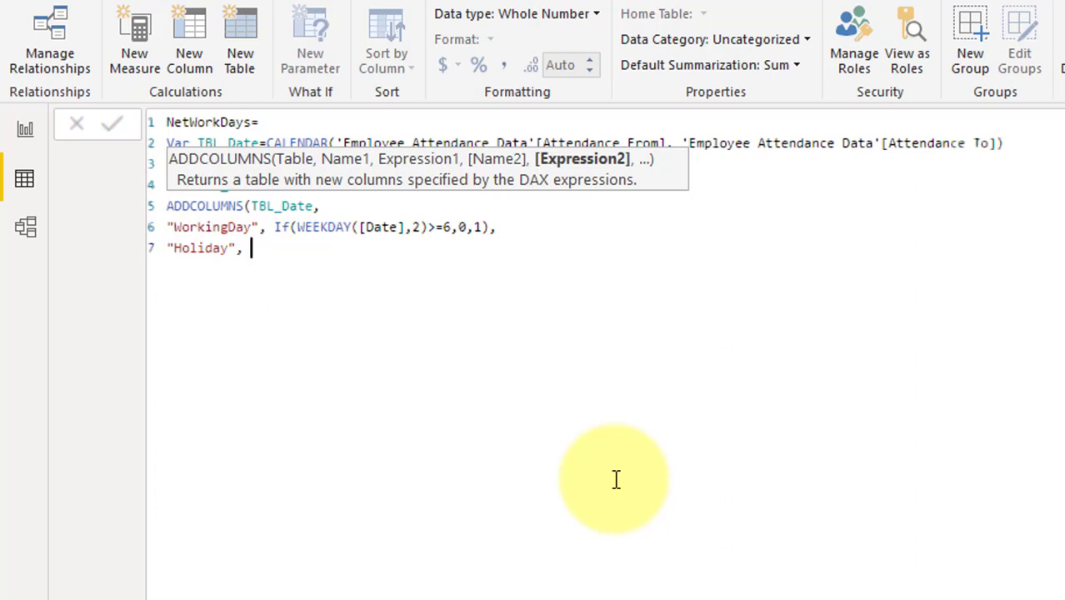
text(Look)
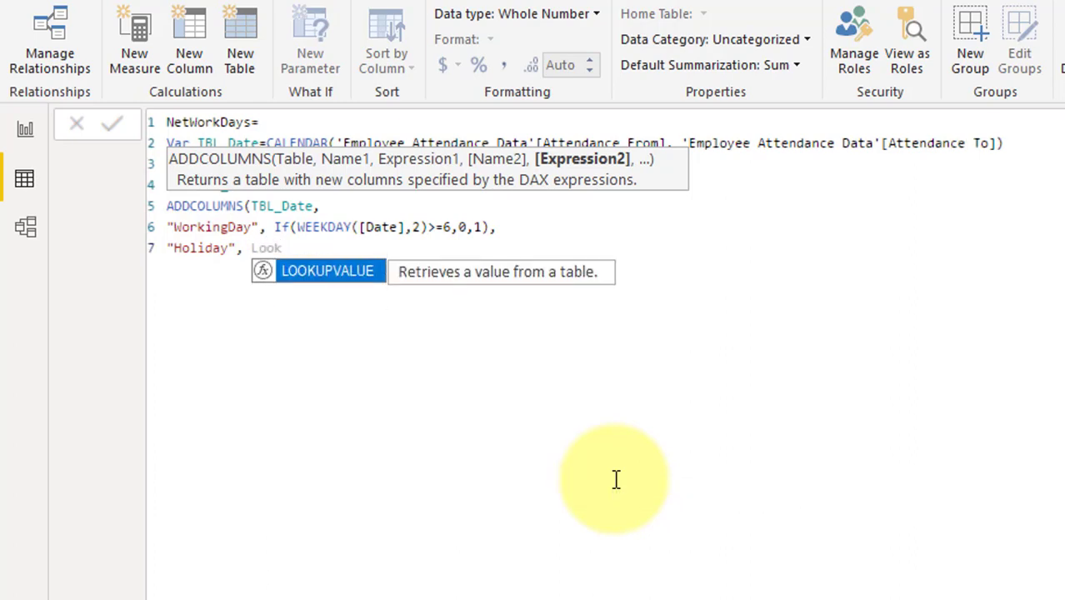
key(Tab)
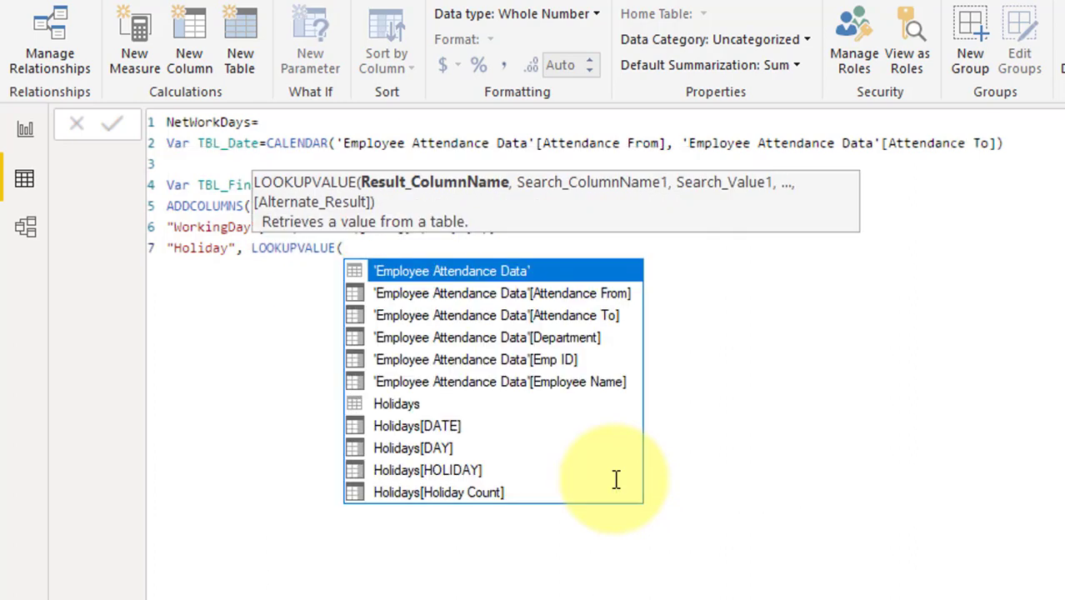
click(479, 494)
click(477, 495)
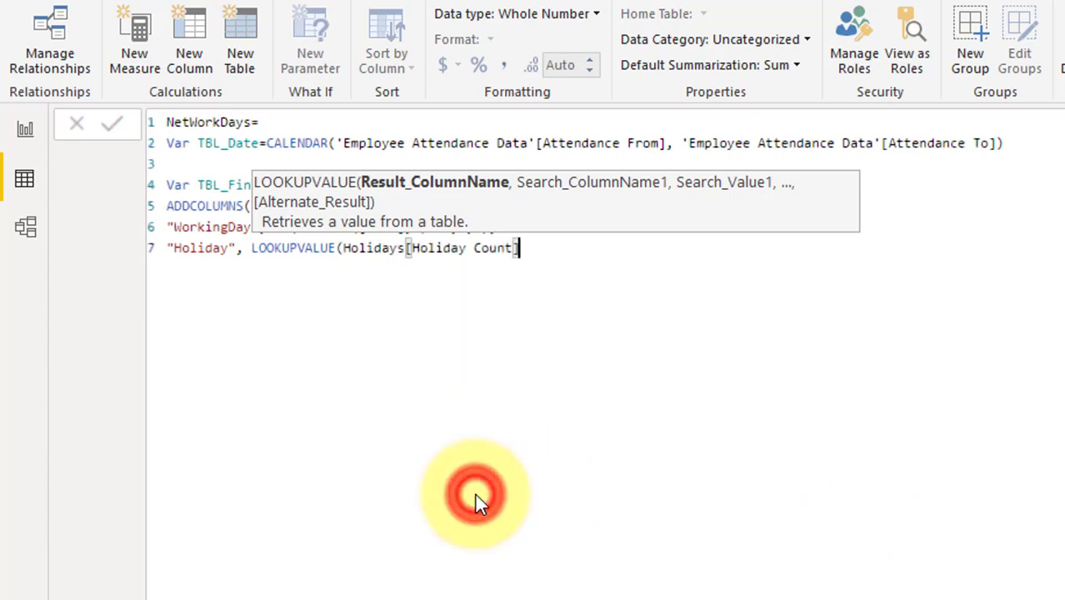
Complete LOOKUPVALUE with Holidays[DATE] as the search column and [Date] as the search value.
click(554, 247)
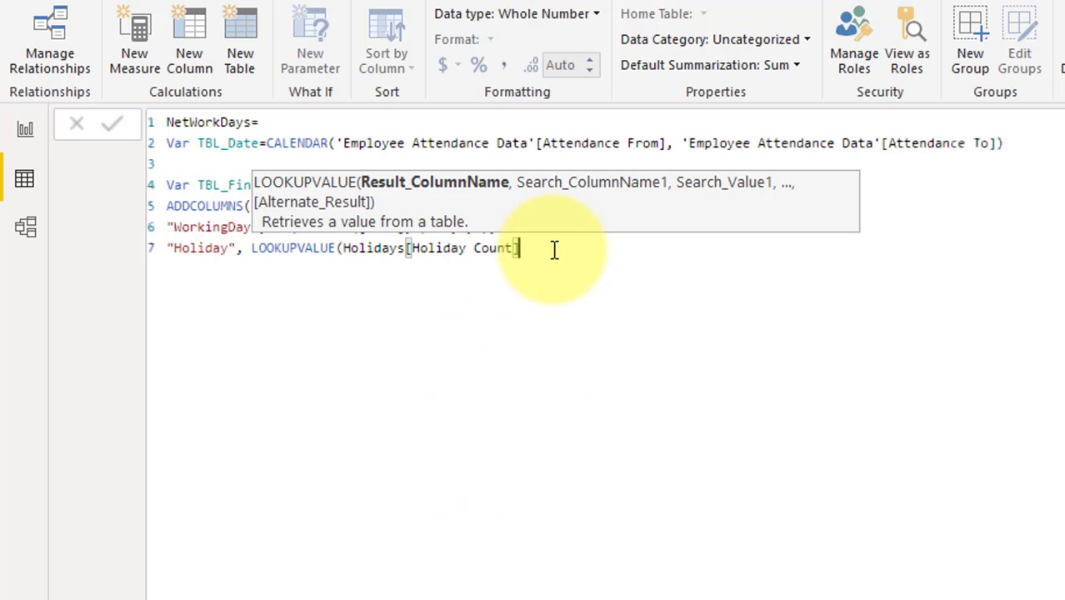
text(,)
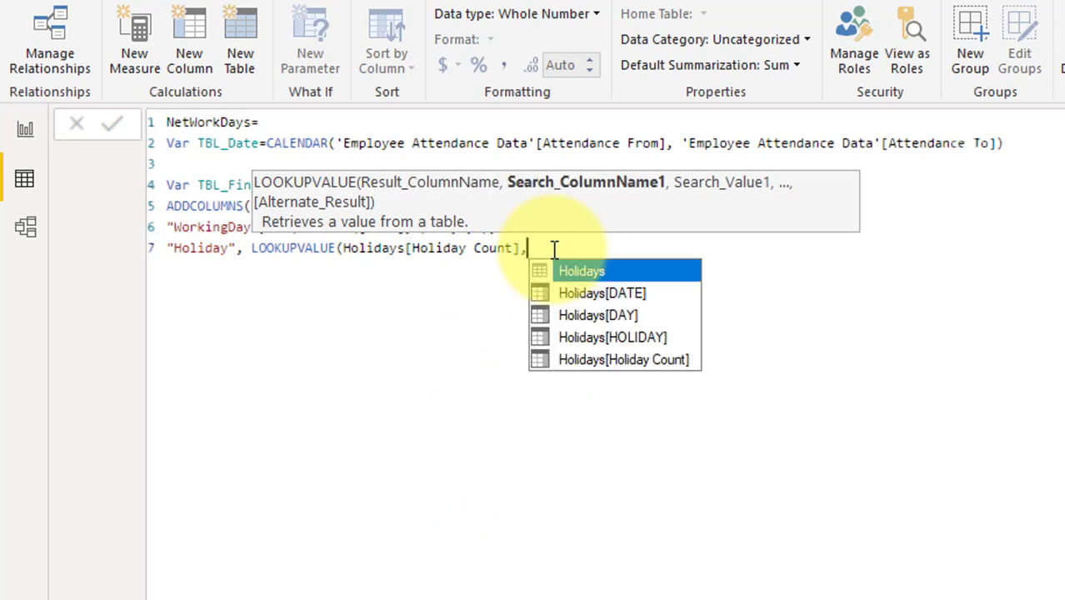
key(Down)
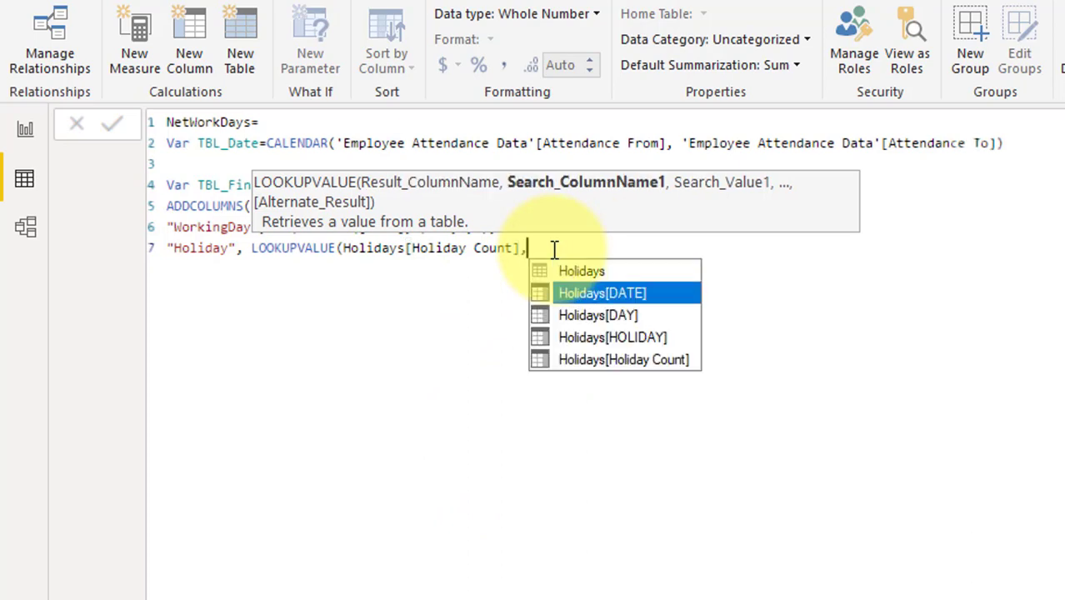
key(Tab)
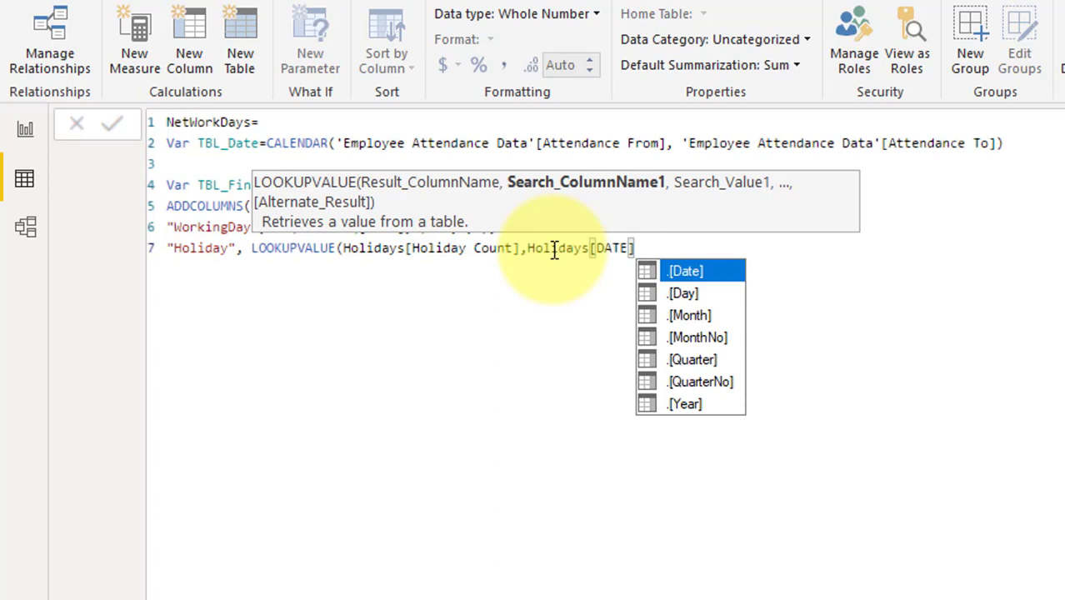
text(,)
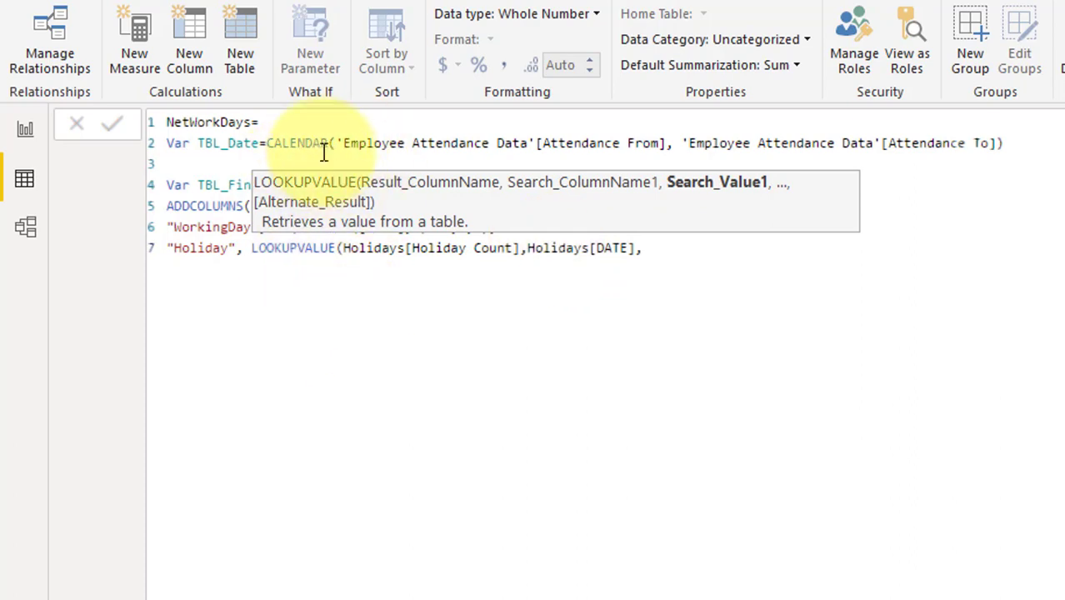
text(dat)
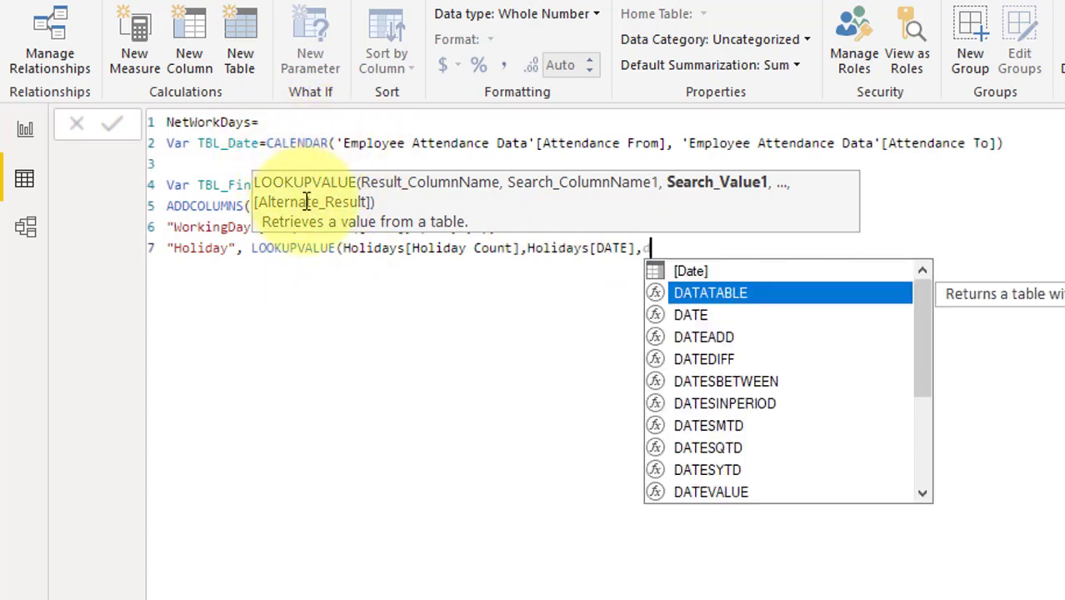
key(Tab)
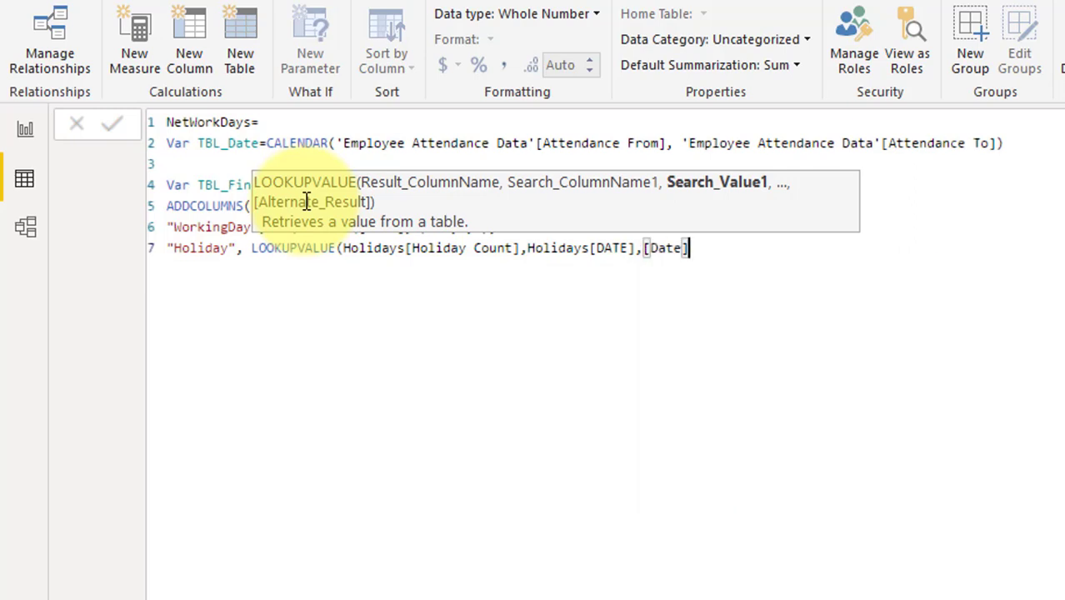
text())
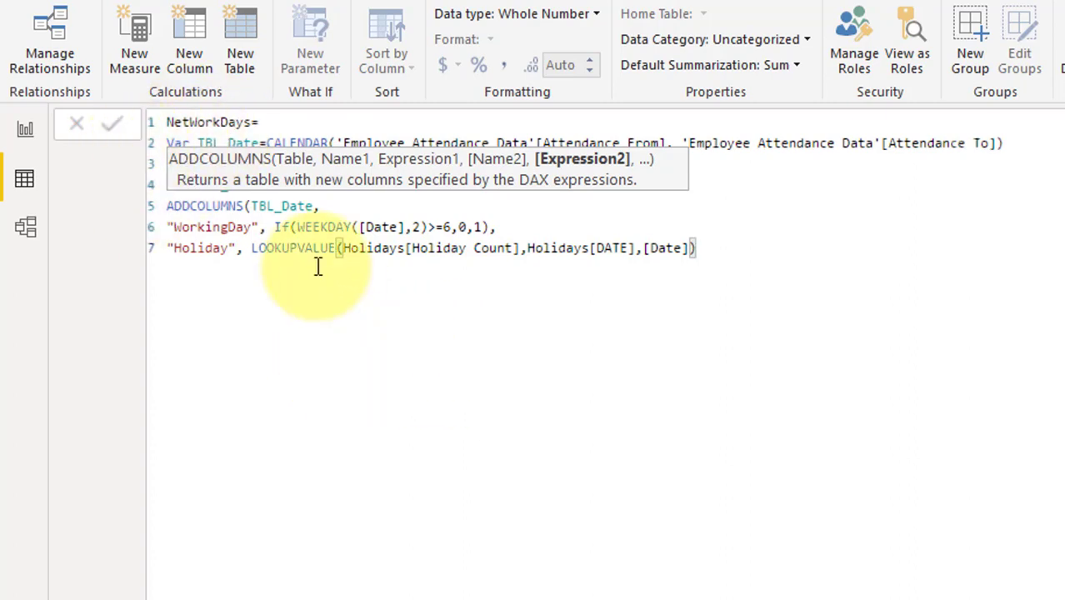
Wrap the "Holiday" column's LOOKUPVALUE in IFERROR with 0 as the value if error.
click(249, 248)
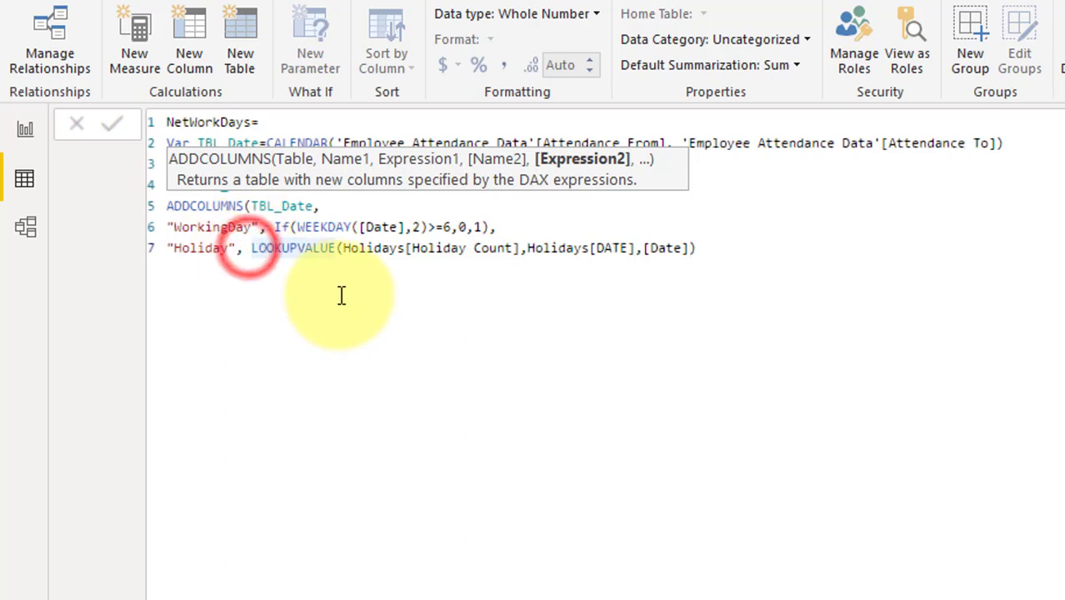
text(if)
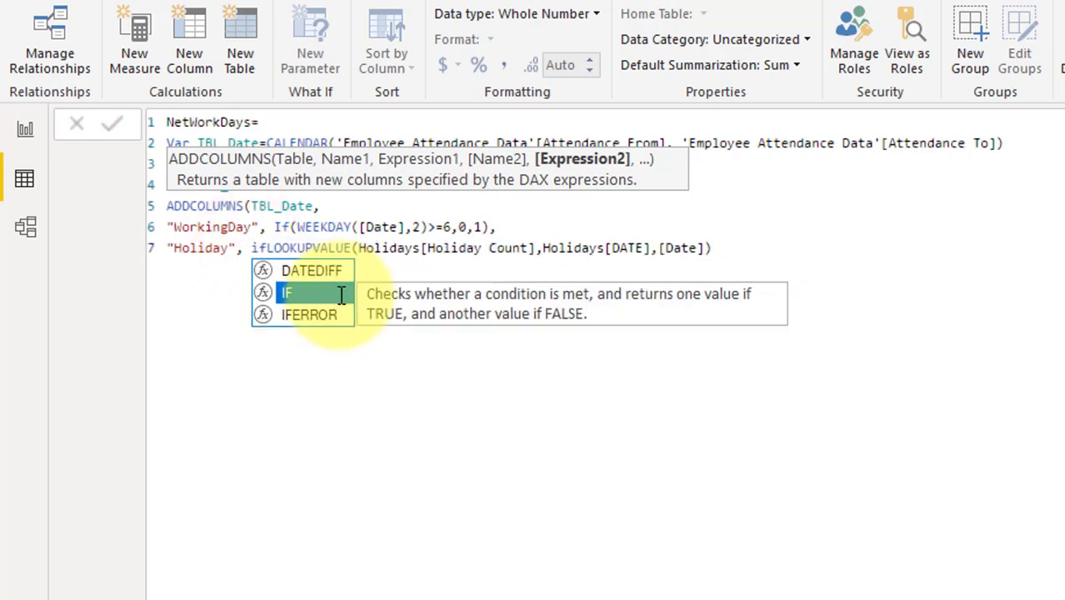
key(Down)
key(Tab)
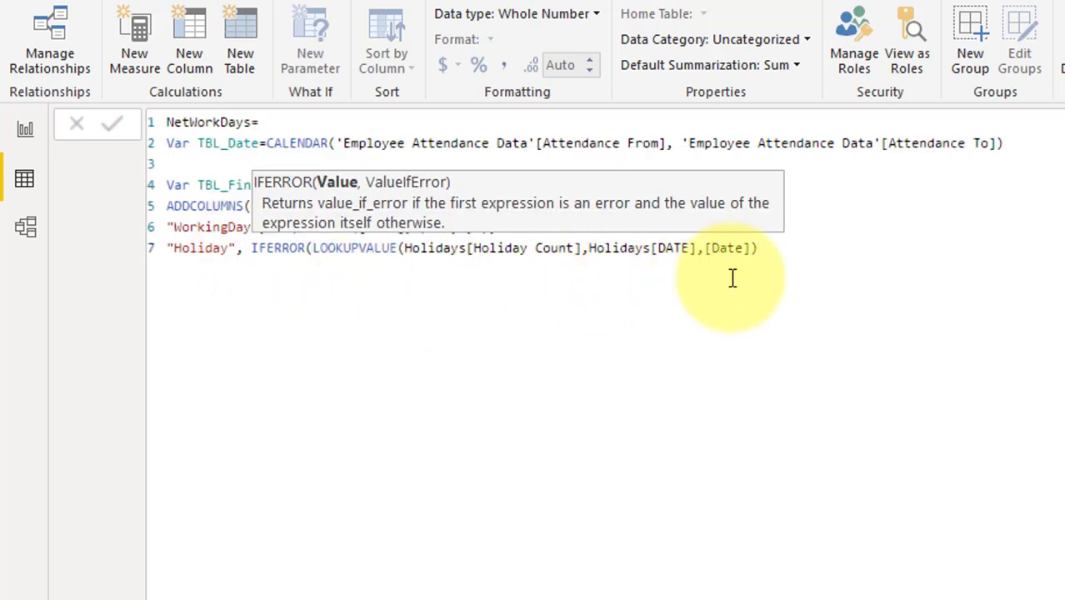
click(797, 254)
text(,)
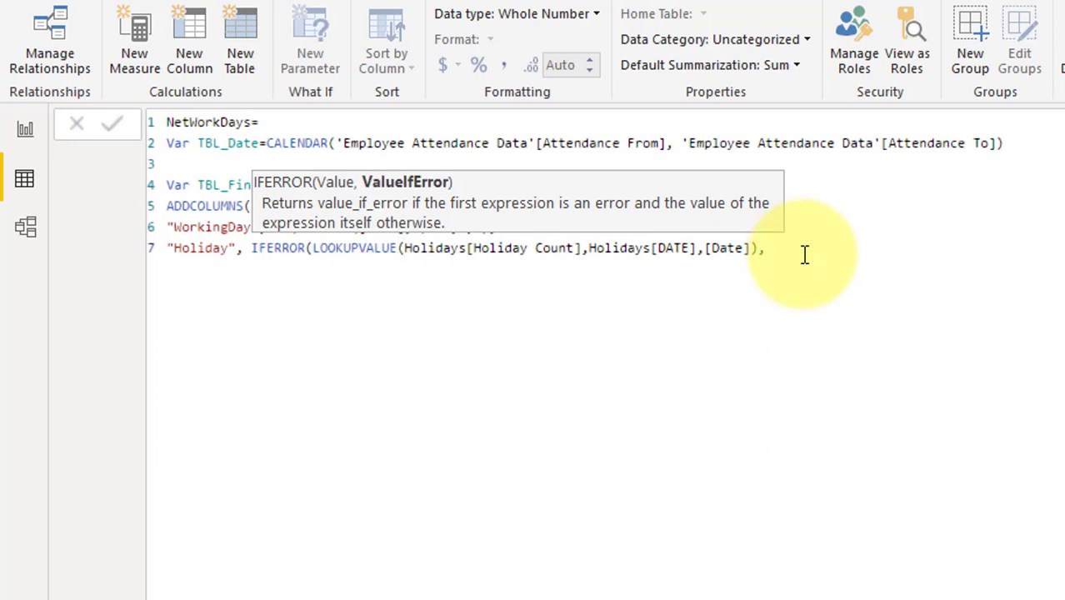
text(0))
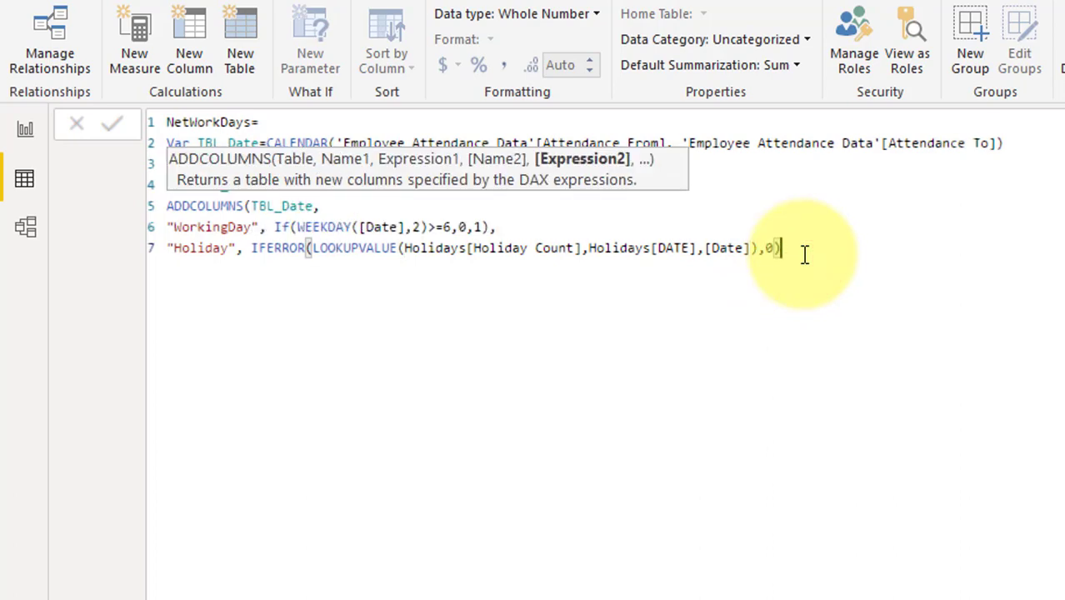
Close the ADDCOLUMNS expression on its own line and add a Return statement followed by a new line.
key(Return)
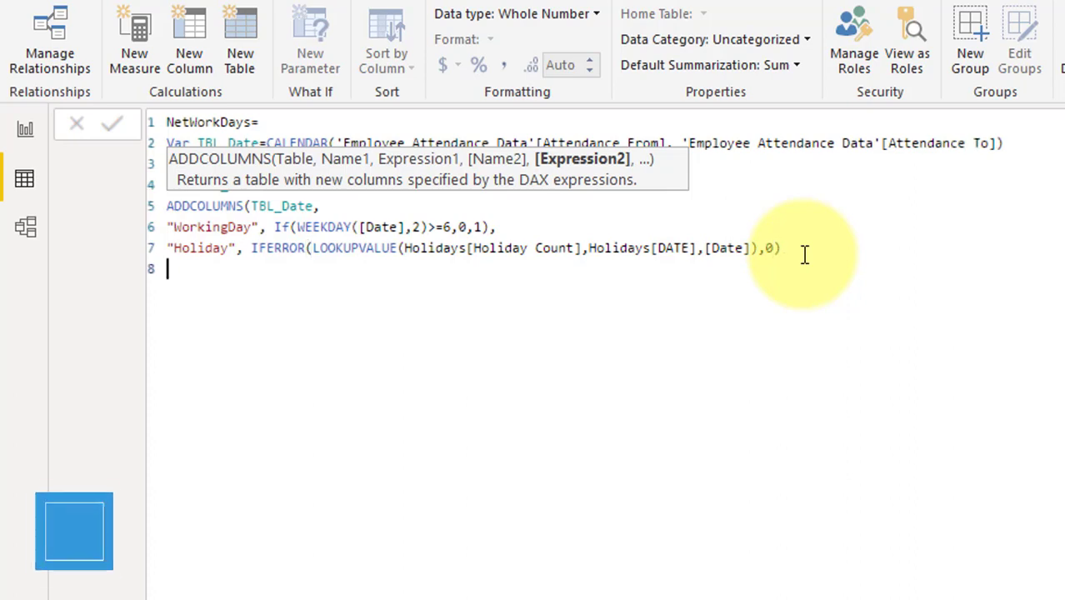
text())
key(Return)
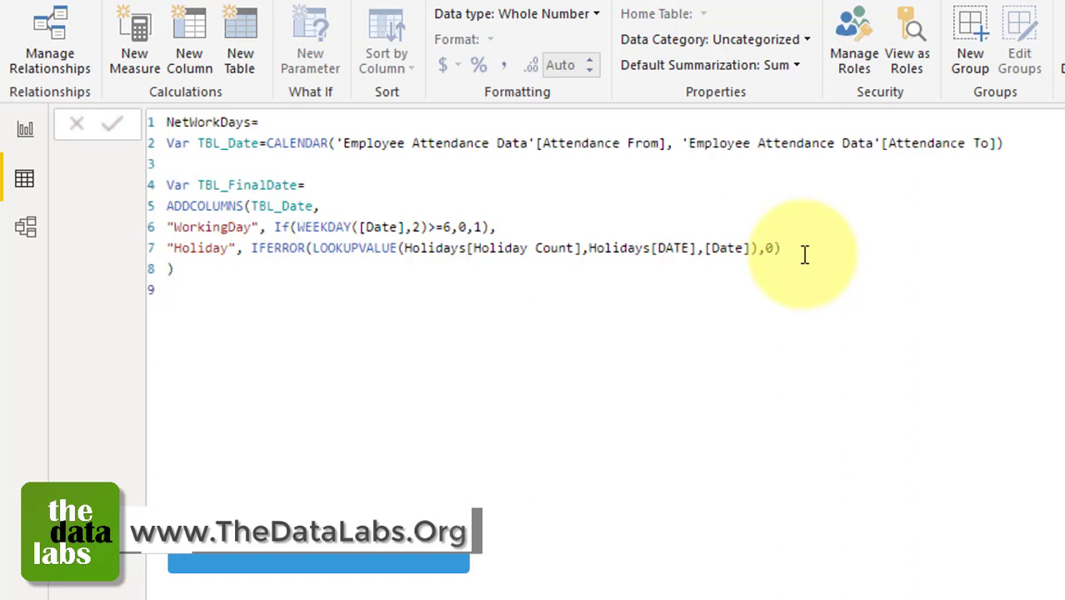
text(Return)
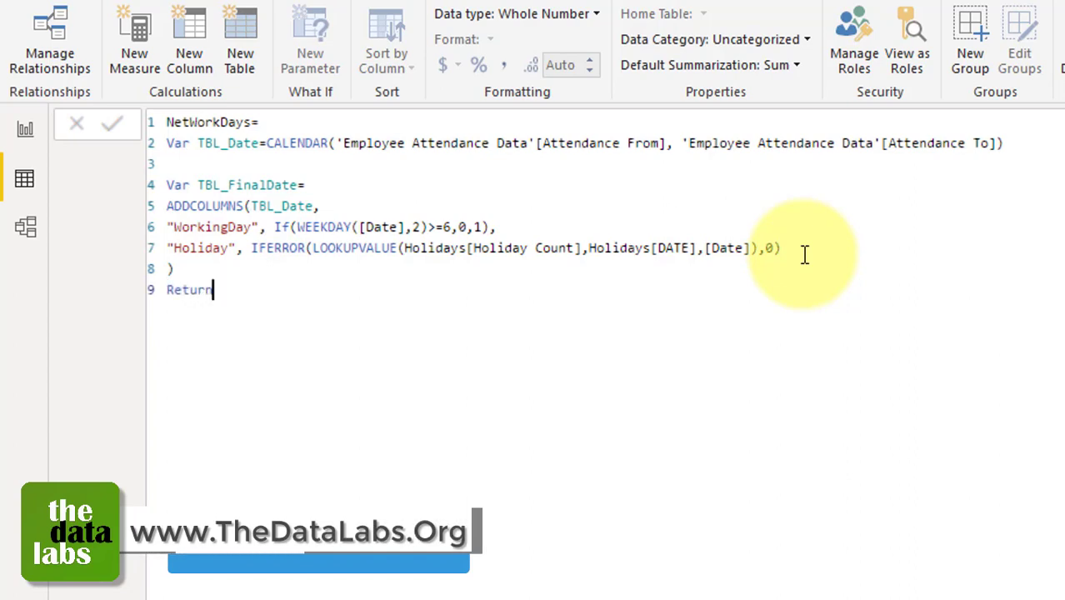
key(Return)
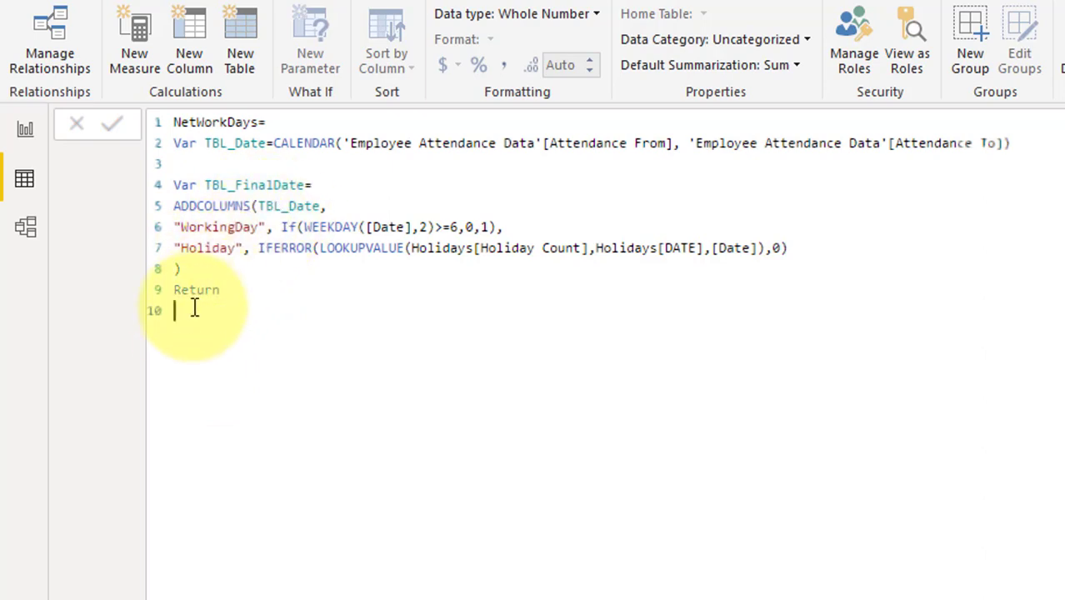
Start the returned SUMX expression with TBL_FinalDate as its table argument.
text(Sumx)
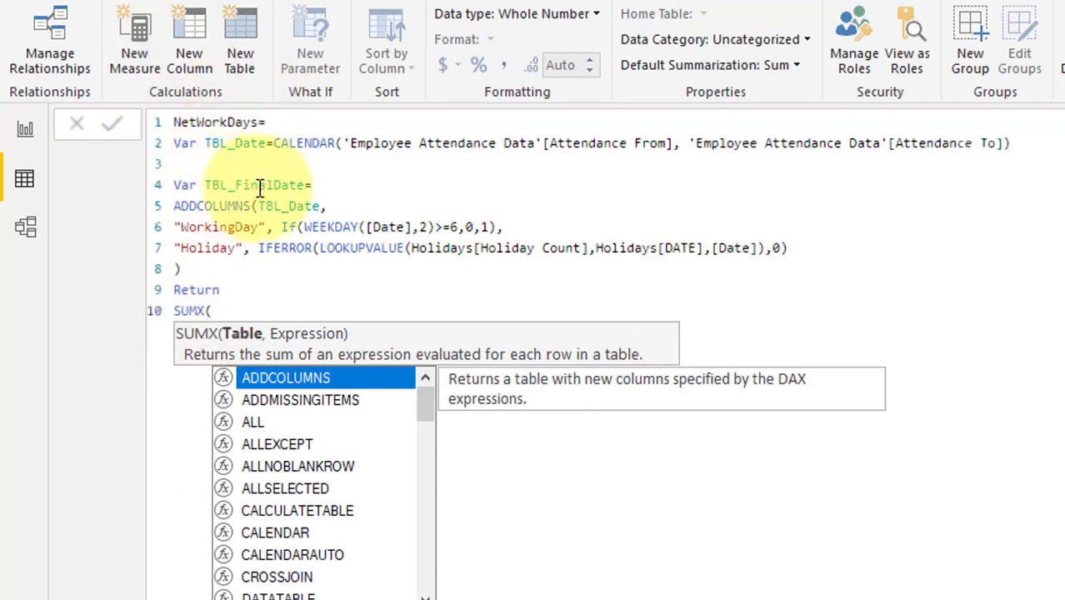
text(Tb)
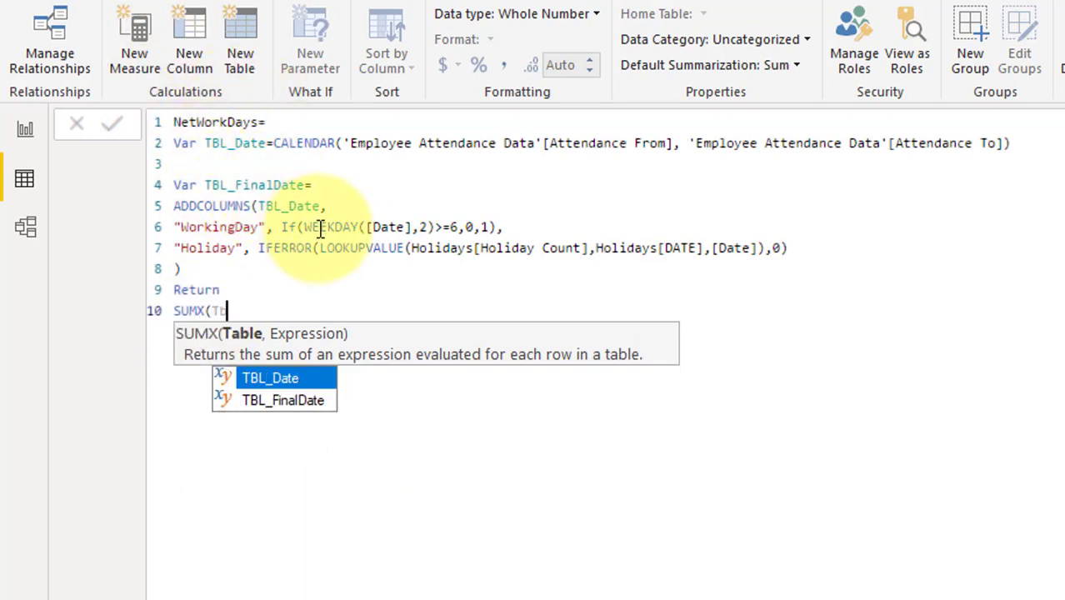
text(l)
key(Down)
key(Tab)
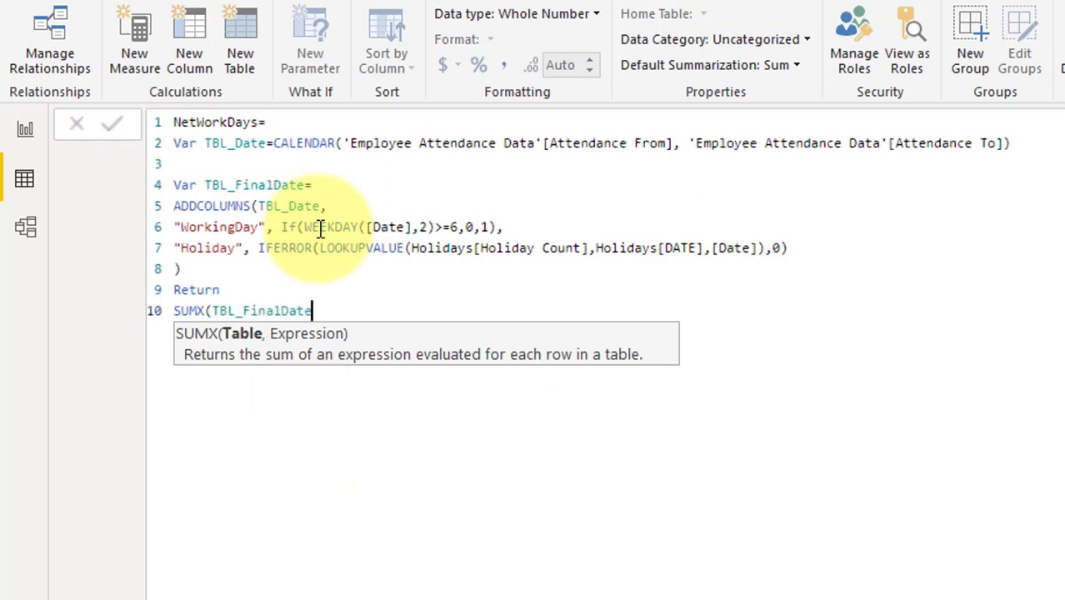
text(,)
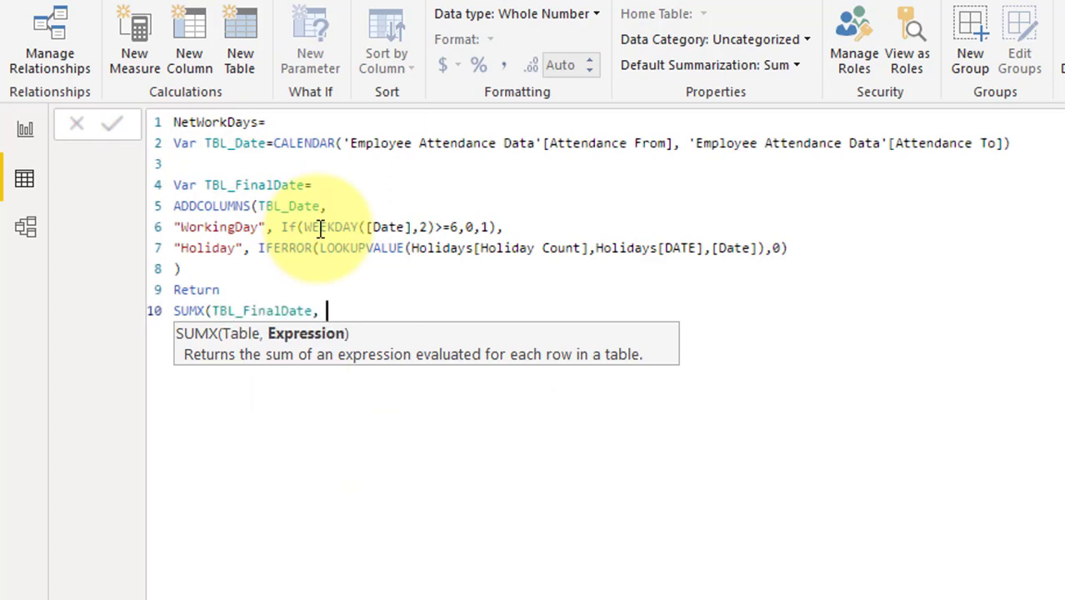
Add an IF as the SUMX expression, testing [WorkingDay]=1 && [Holiday]=0.
text( if()
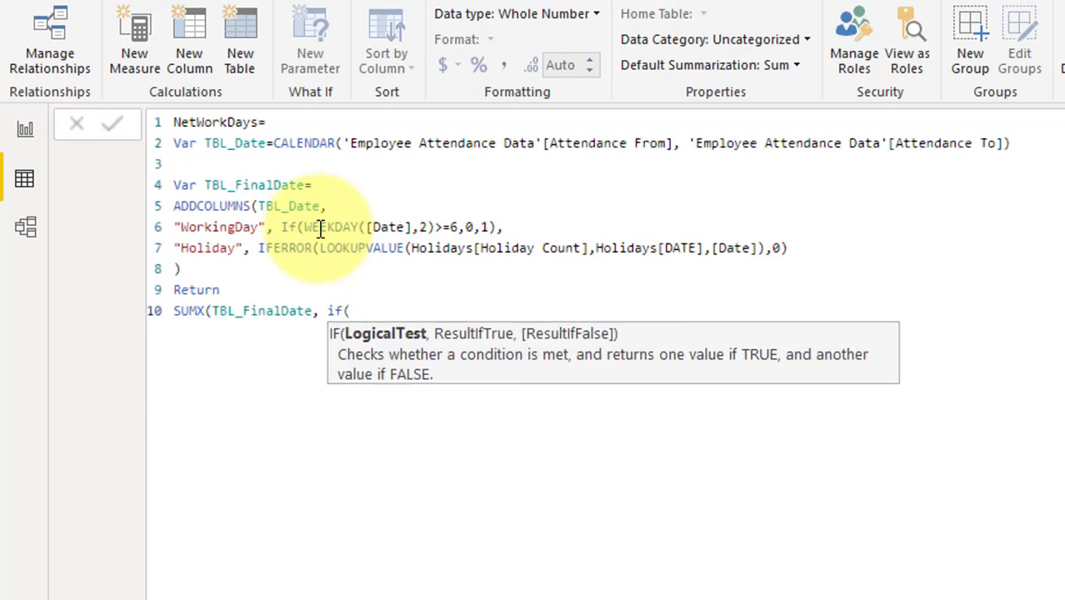
text(work)
key(Tab)
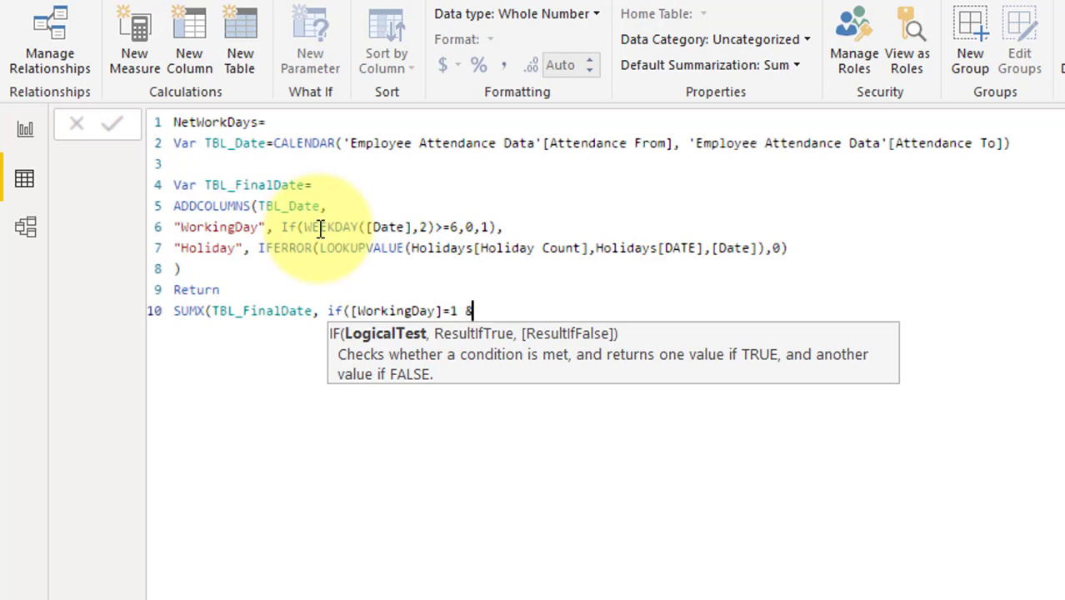
text(=1 && [Ho)
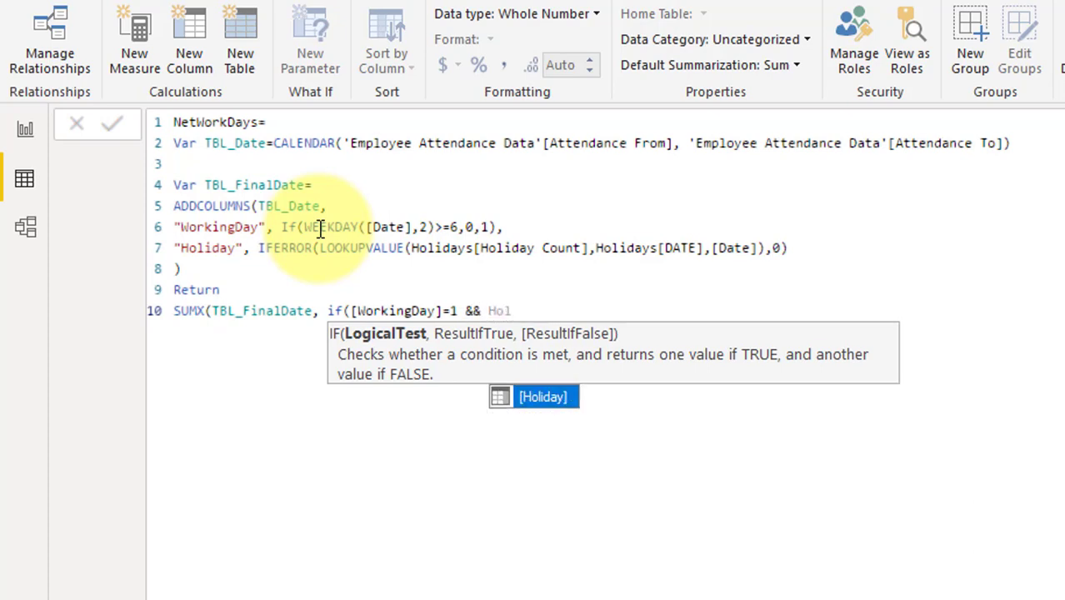
text(l)
key(Tab)
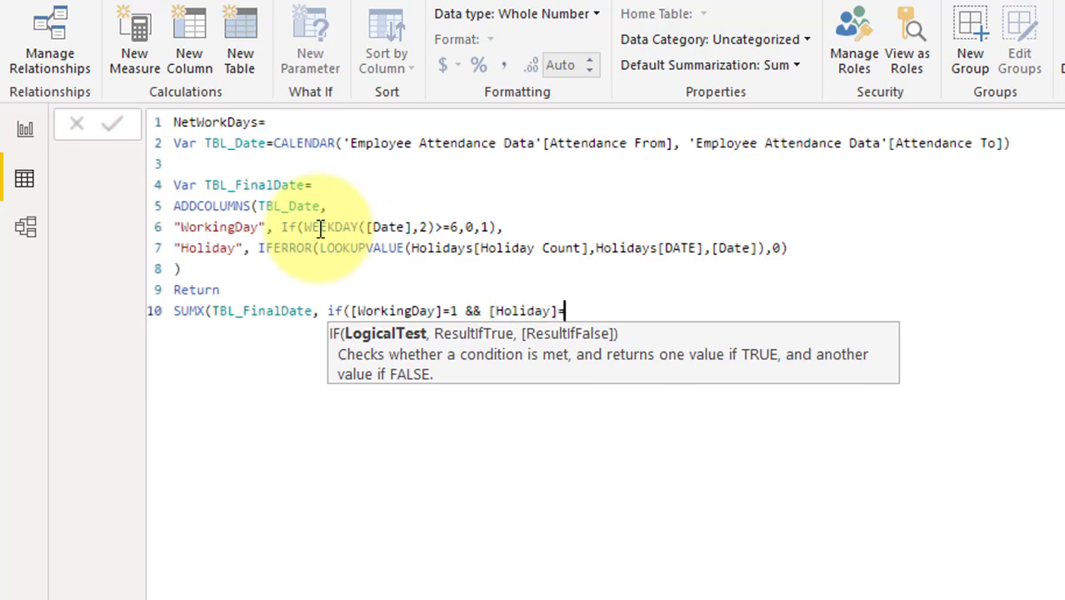
text(=0,)
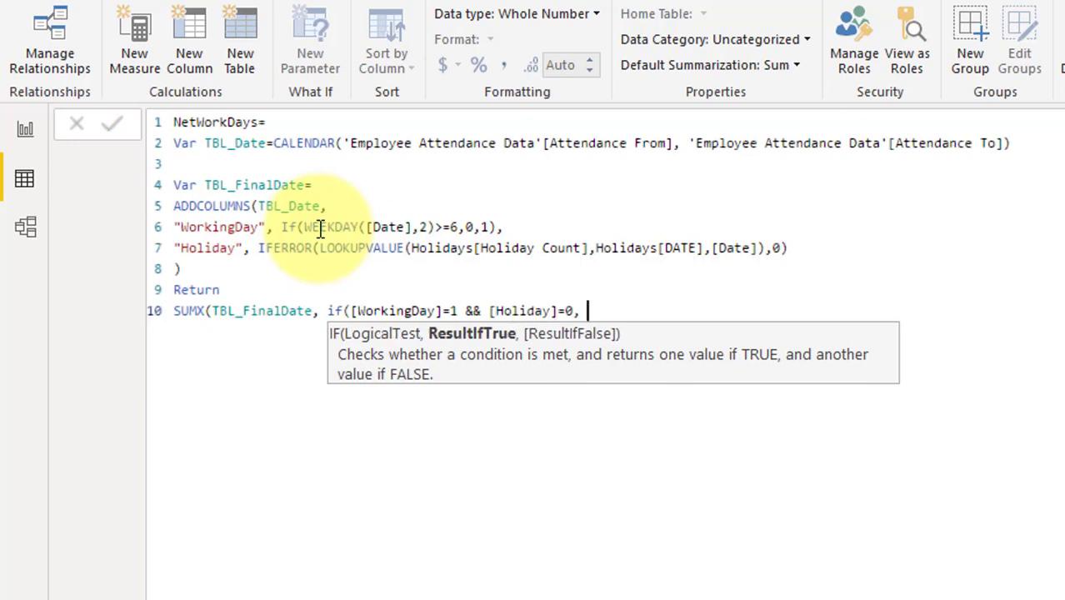
Complete the IF with 1 for true and 0 for false, close SUMX, and commit the NetWorkDays formula.
text( 1,0)
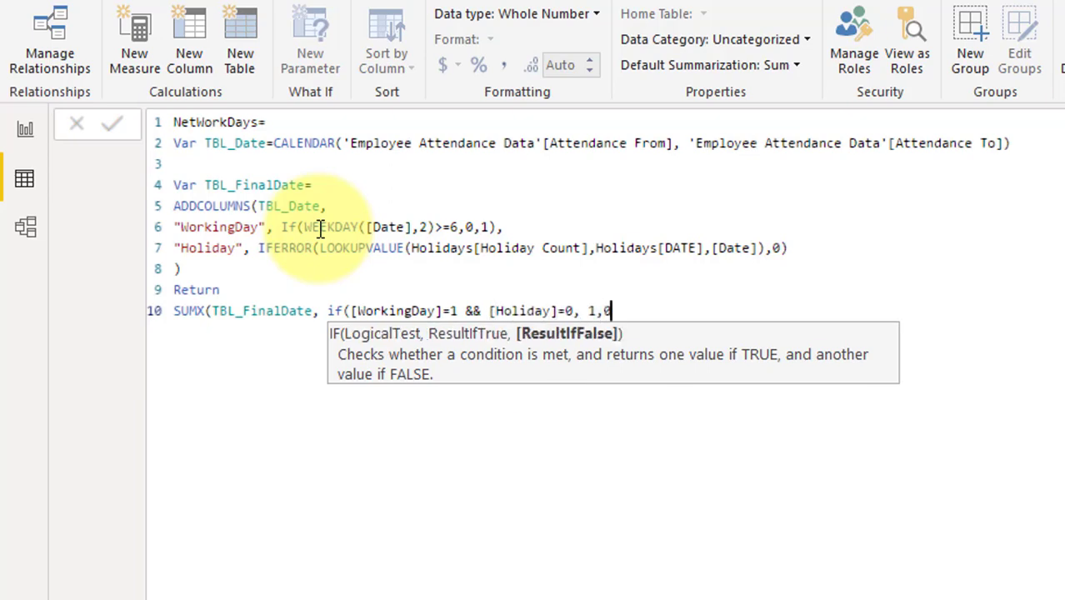
text())
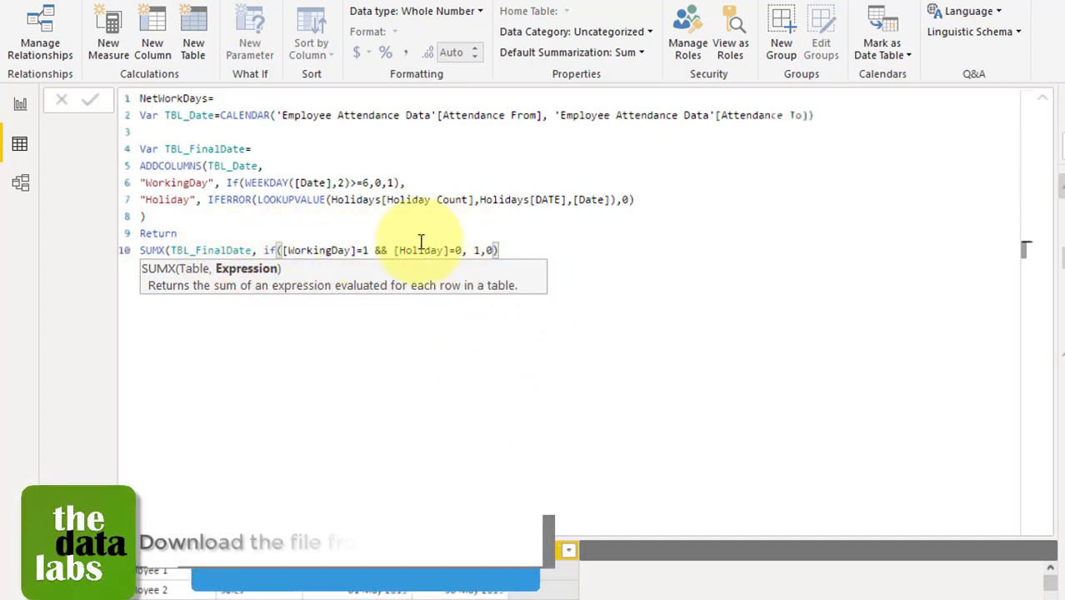
click(514, 251)
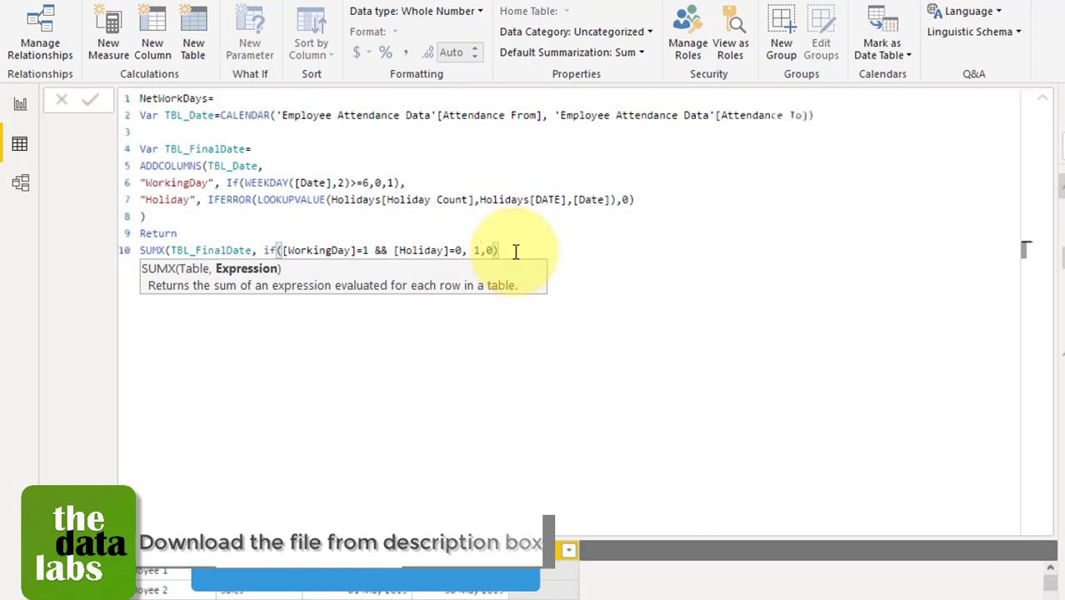
text())
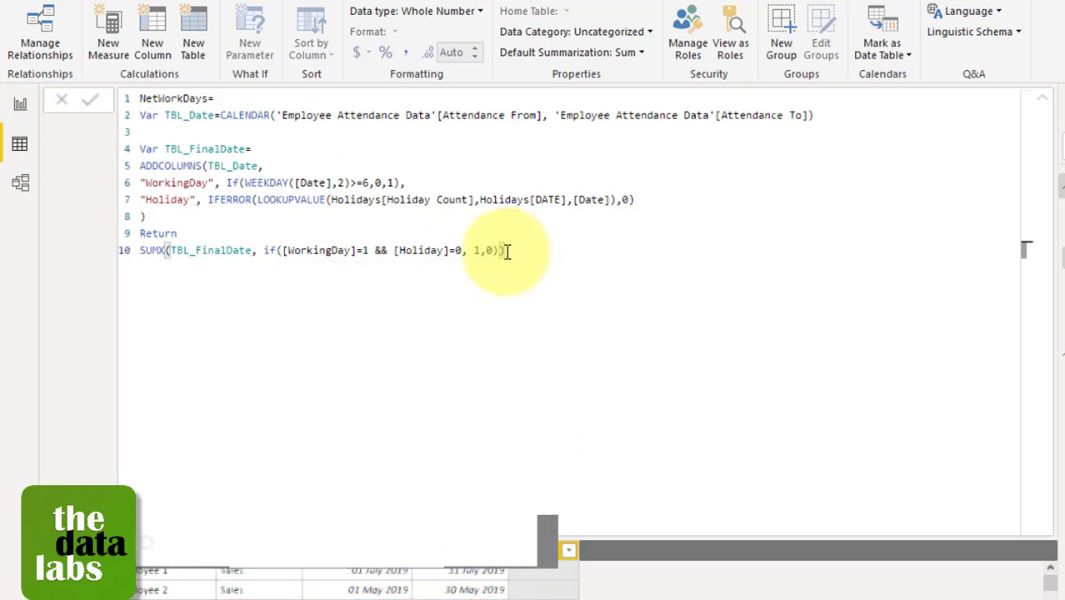
click(88, 105)
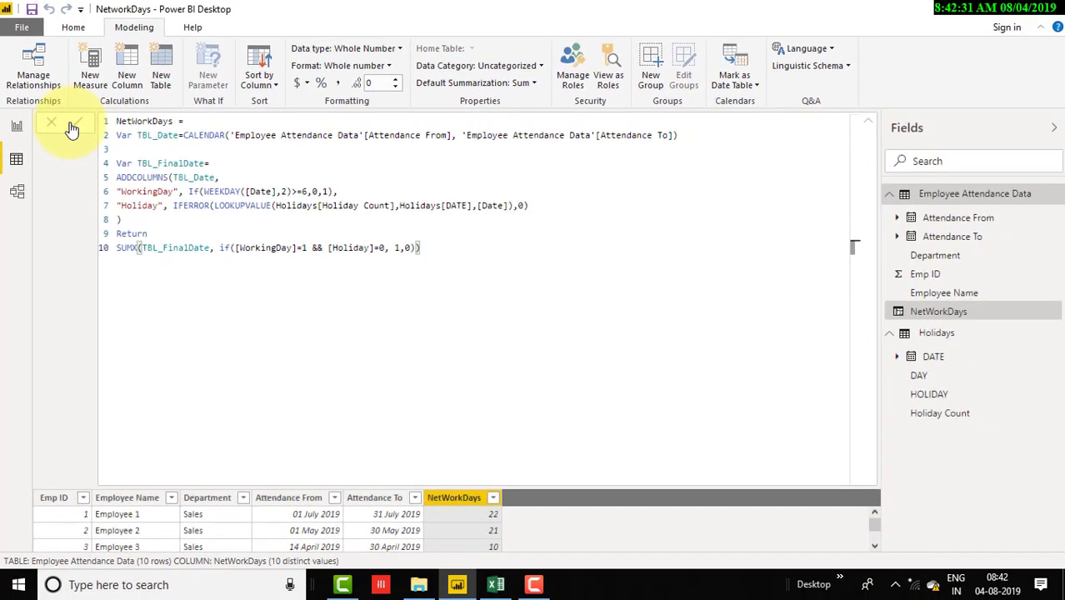
Collapse the formula, switch to Excel, and place its window beside Power BI to compare both NetWorkDays columns.
click(866, 127)
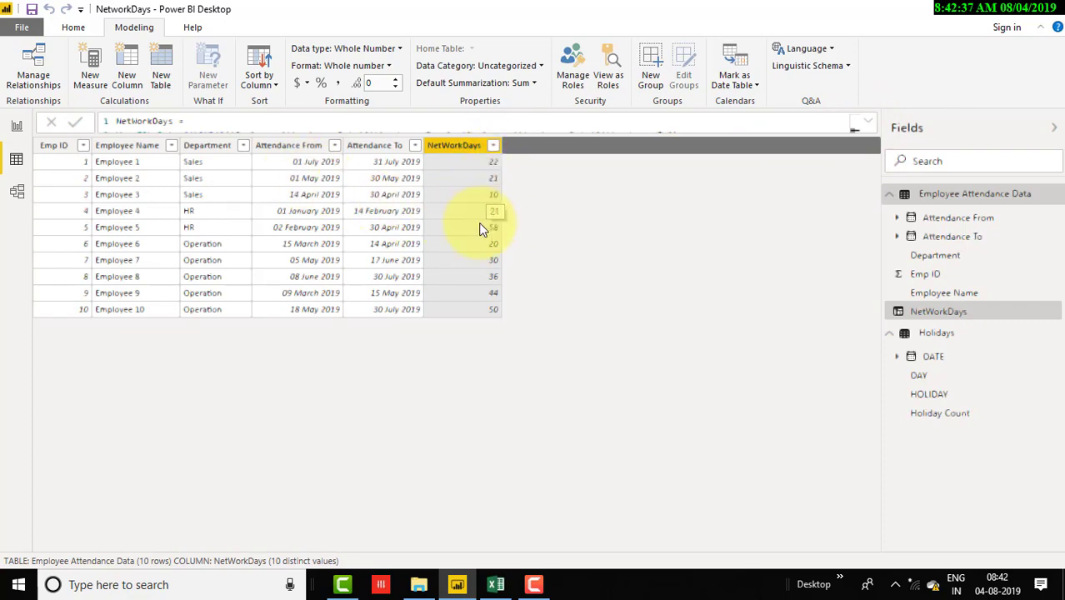
click(495, 584)
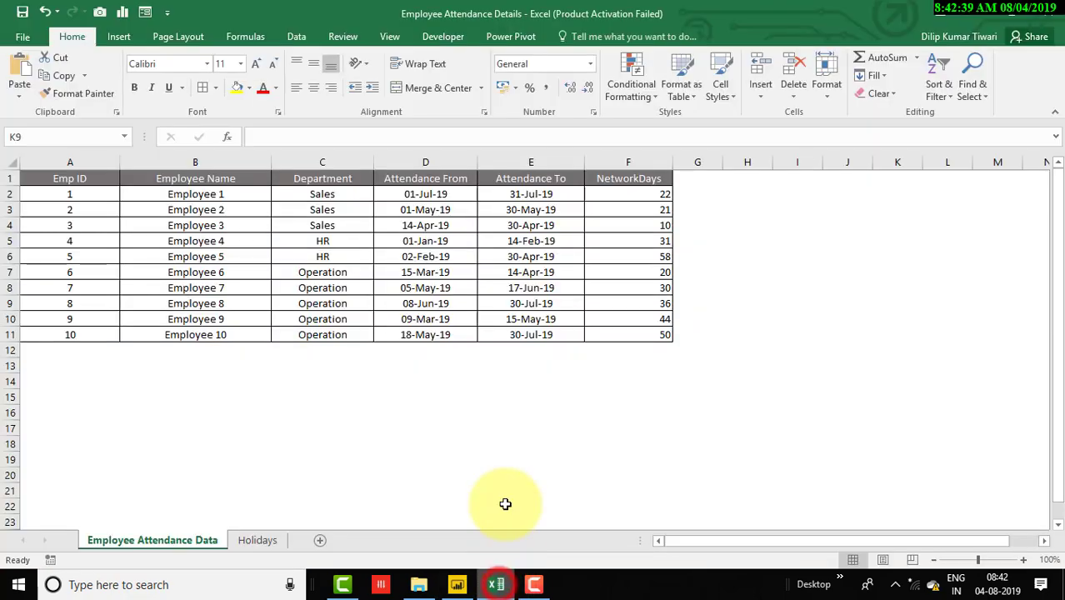
double_click(495, 16)
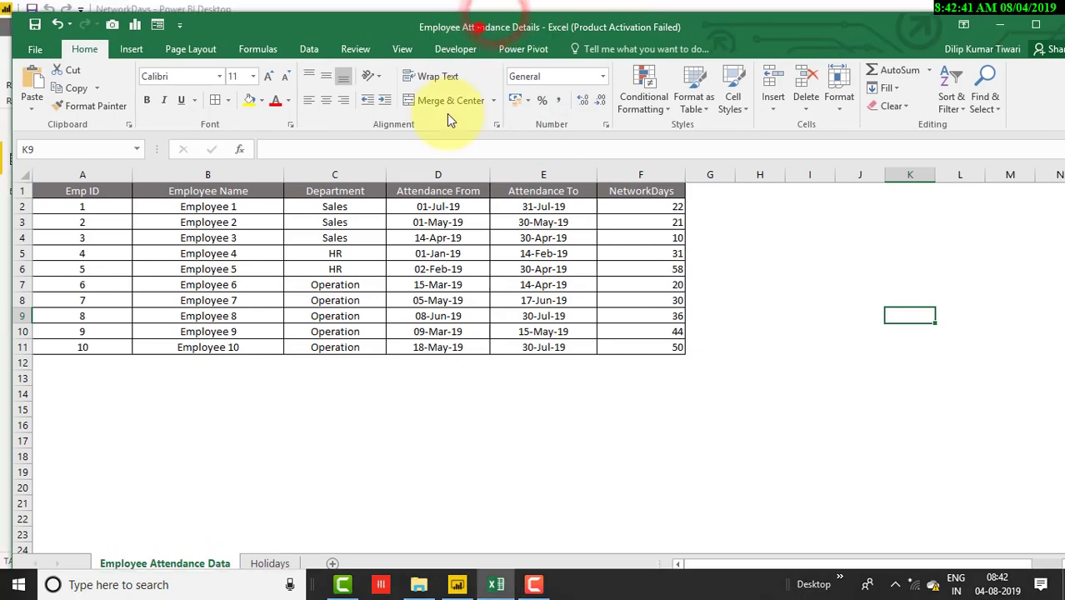
drag(480, 27, 479, 231)
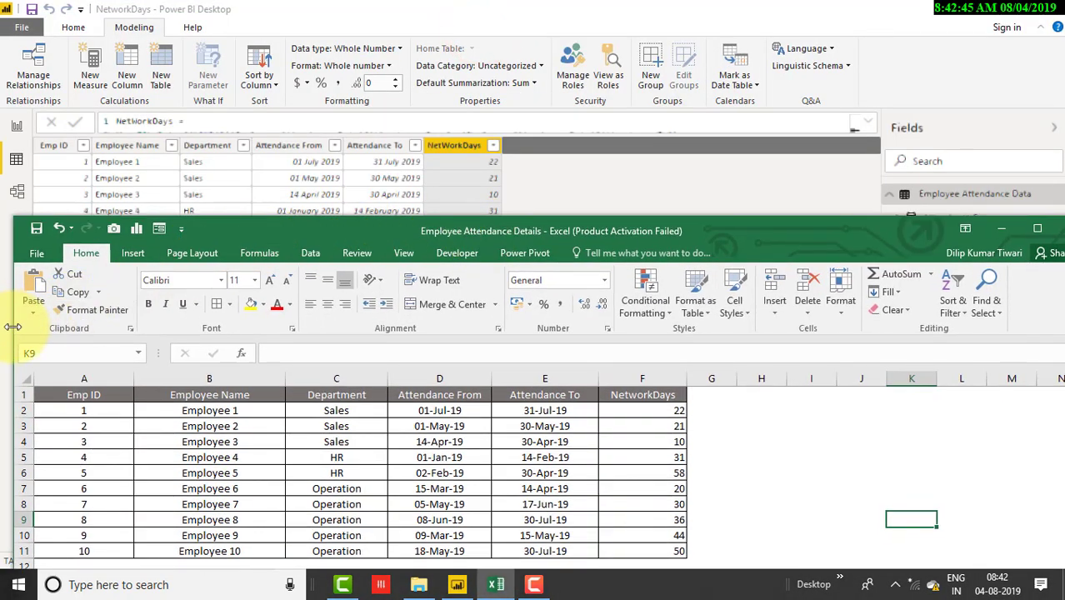
drag(11, 327, 322, 284)
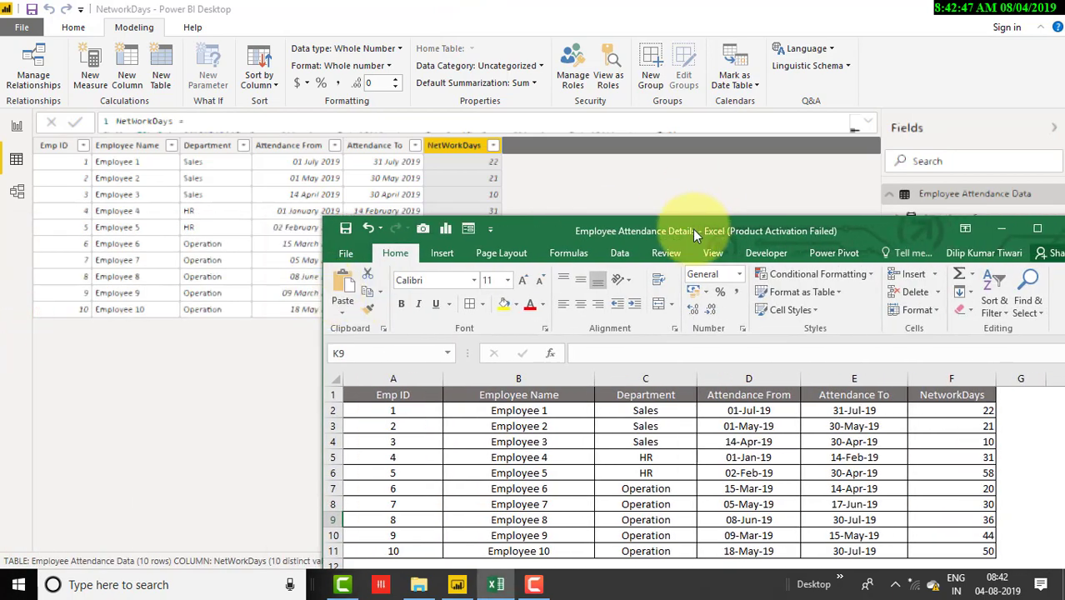
drag(694, 236, 720, 16)
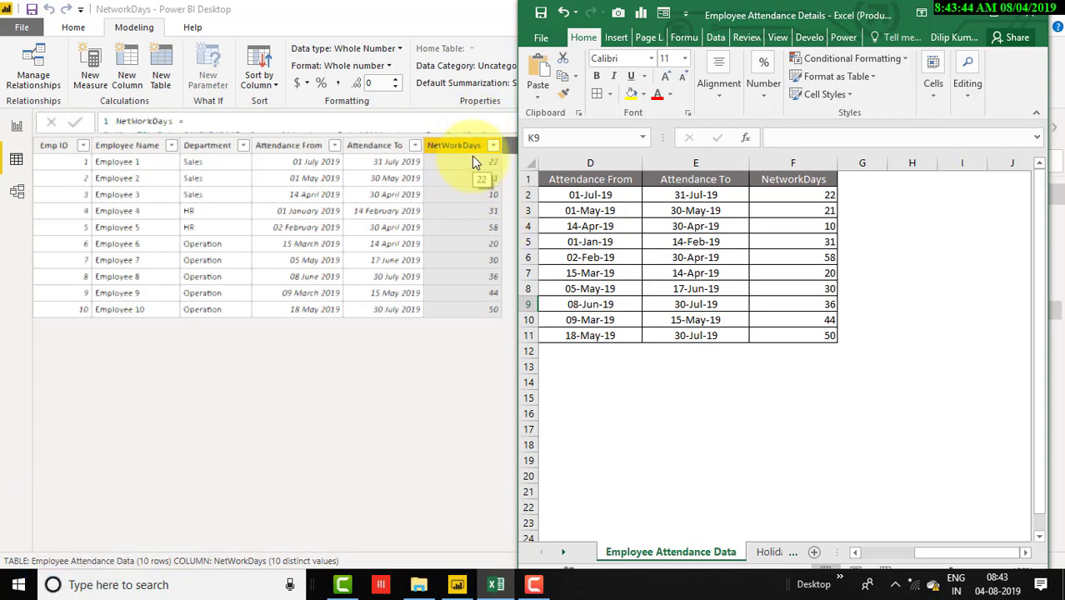
Switch back to the maximized Power BI window and expand the full NetWorkDays formula for review.
drag(452, 17, 619, 36)
double_click(621, 25)
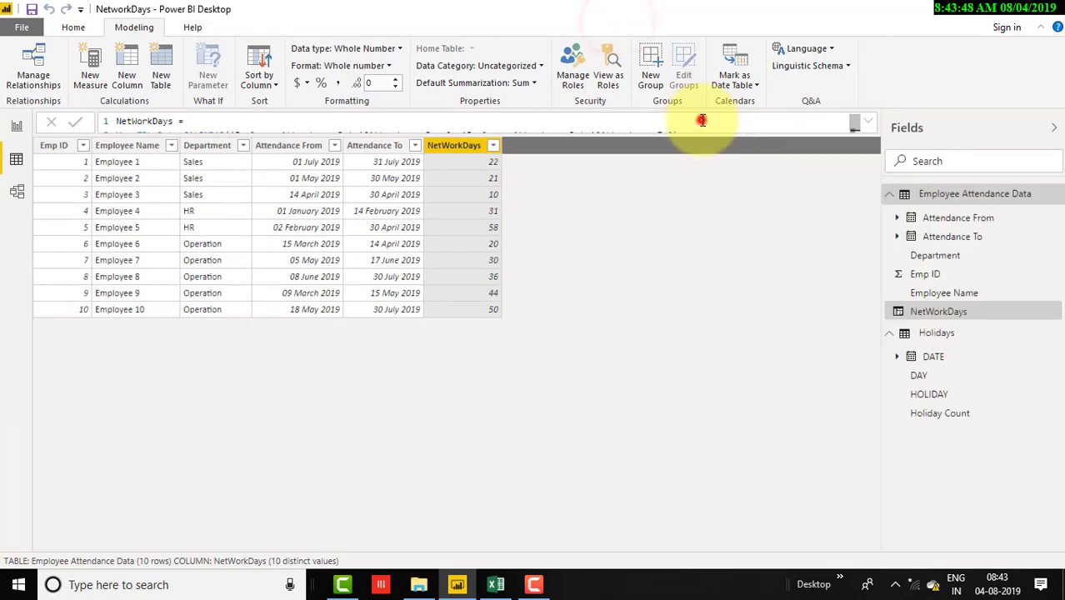
click(702, 121)
click(868, 122)
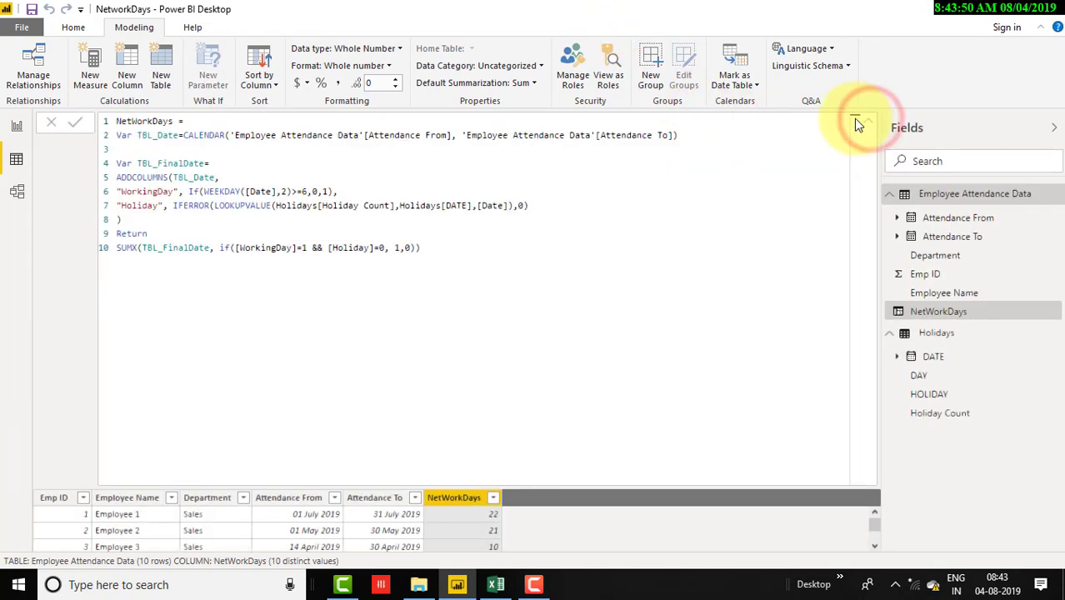